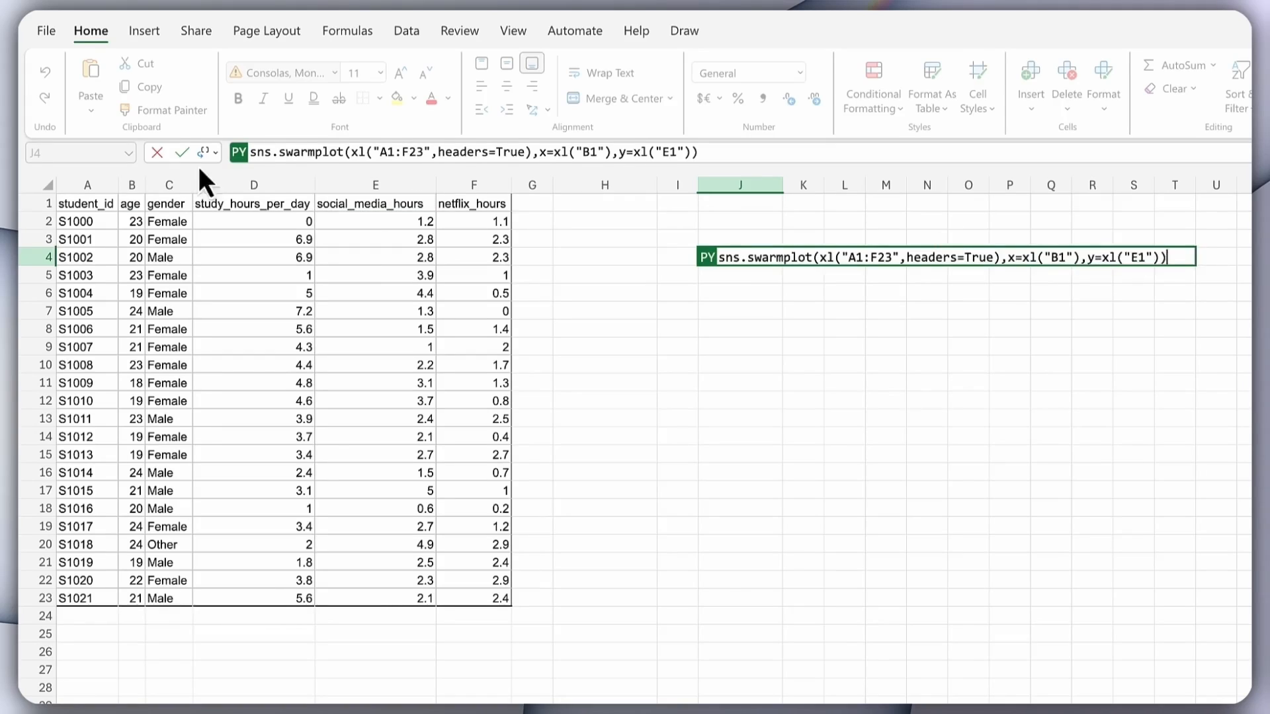
Run the Python swarmplot formula in J4 and open the preview of its resulting image
key("ctrl+Return")
left_click(798, 235)
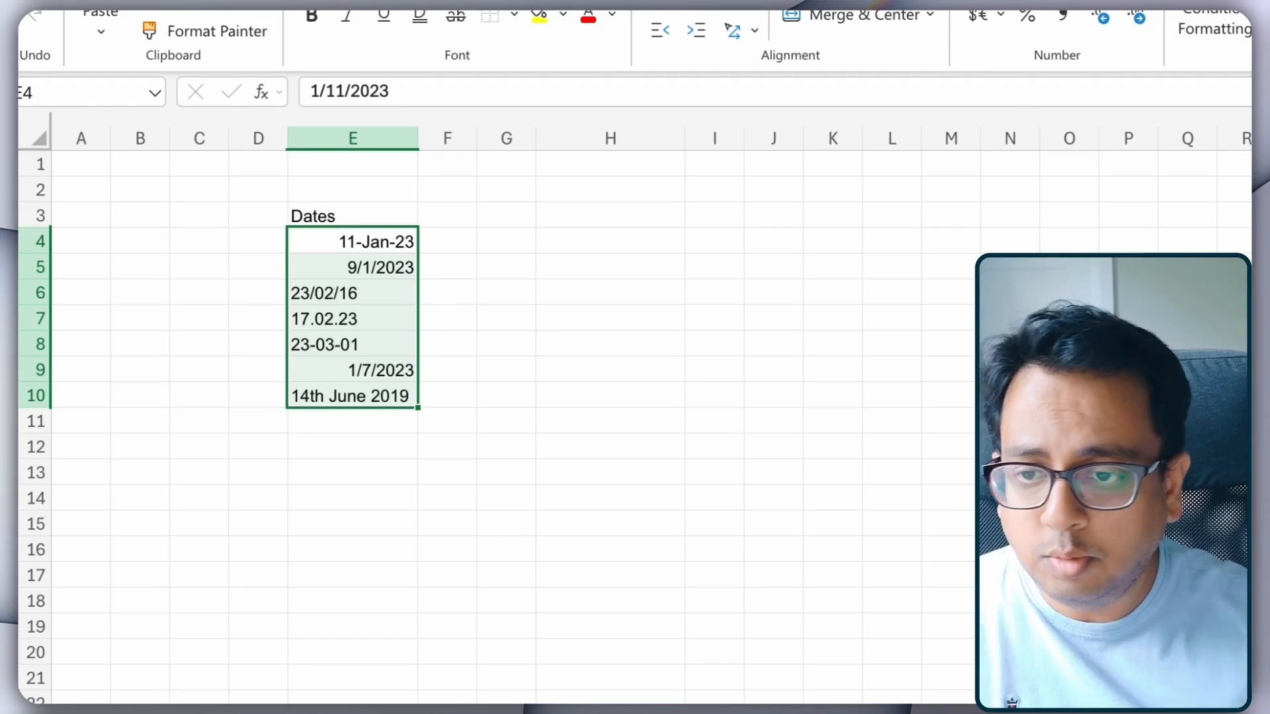
Enter a Python formula in H4 that converts the first date with pd.to_datetime(xl("E4"))
left_click(567, 246)
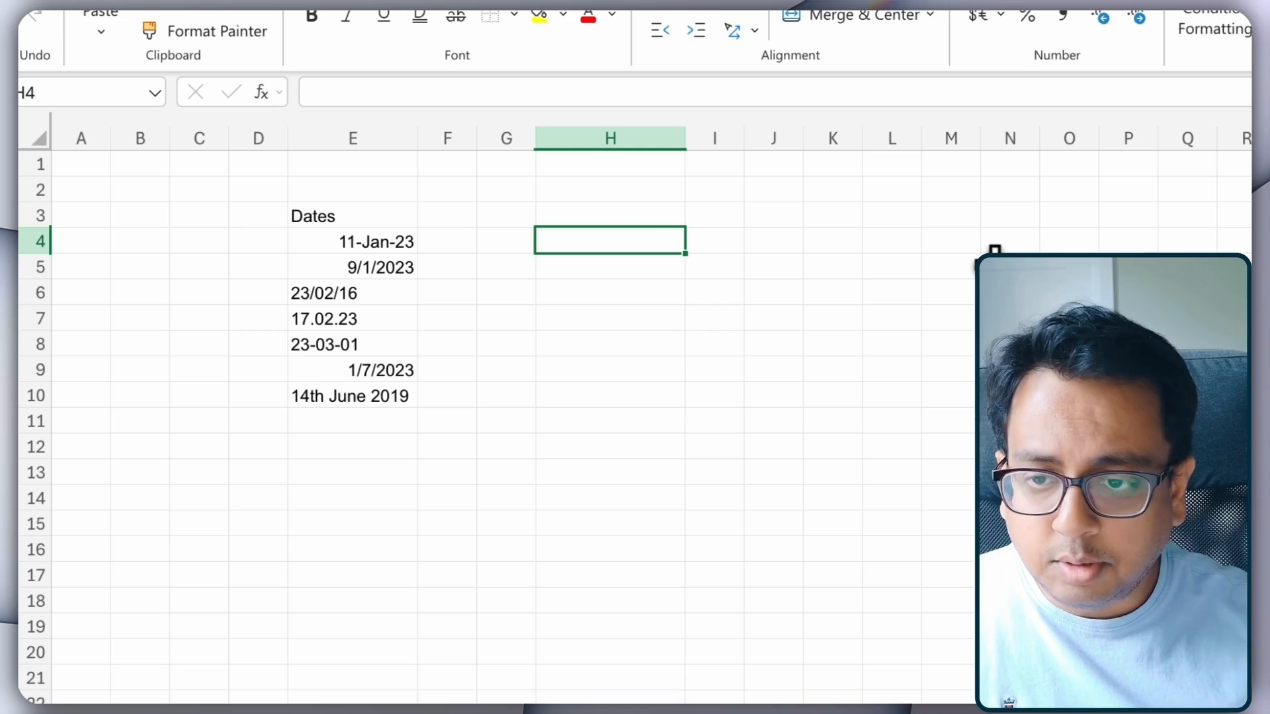
type("=py")
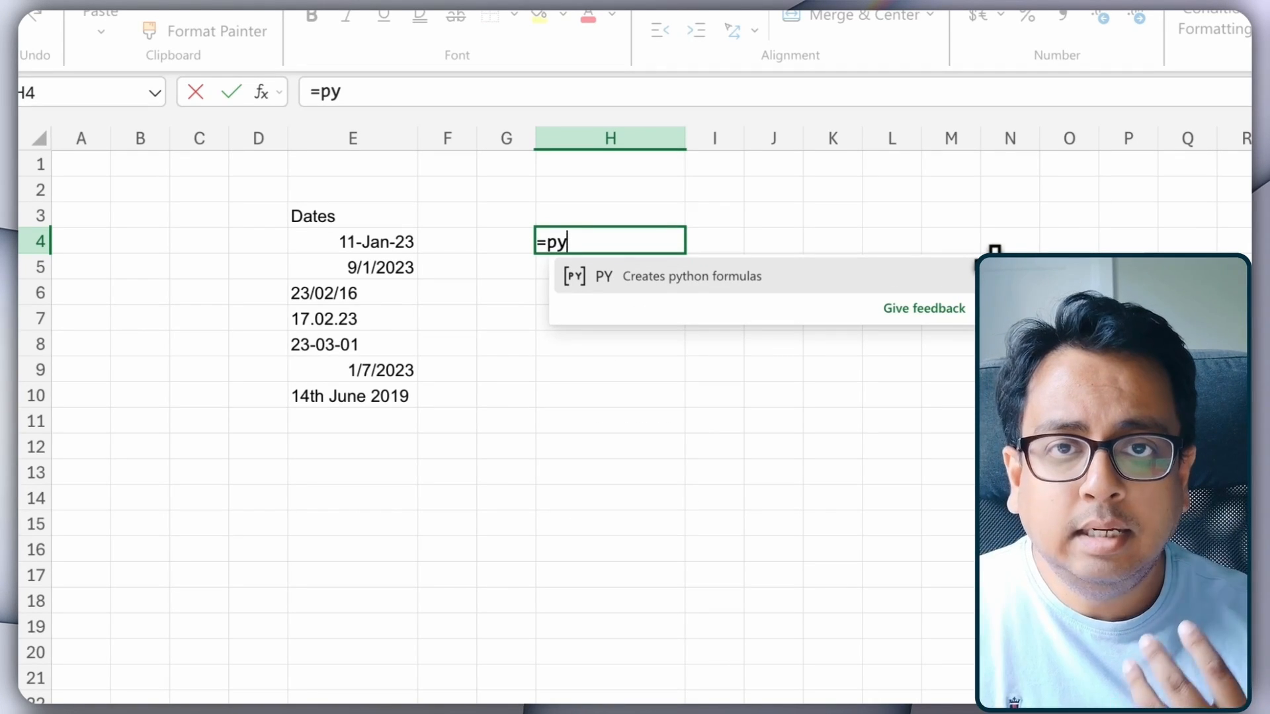
double_click(702, 276)
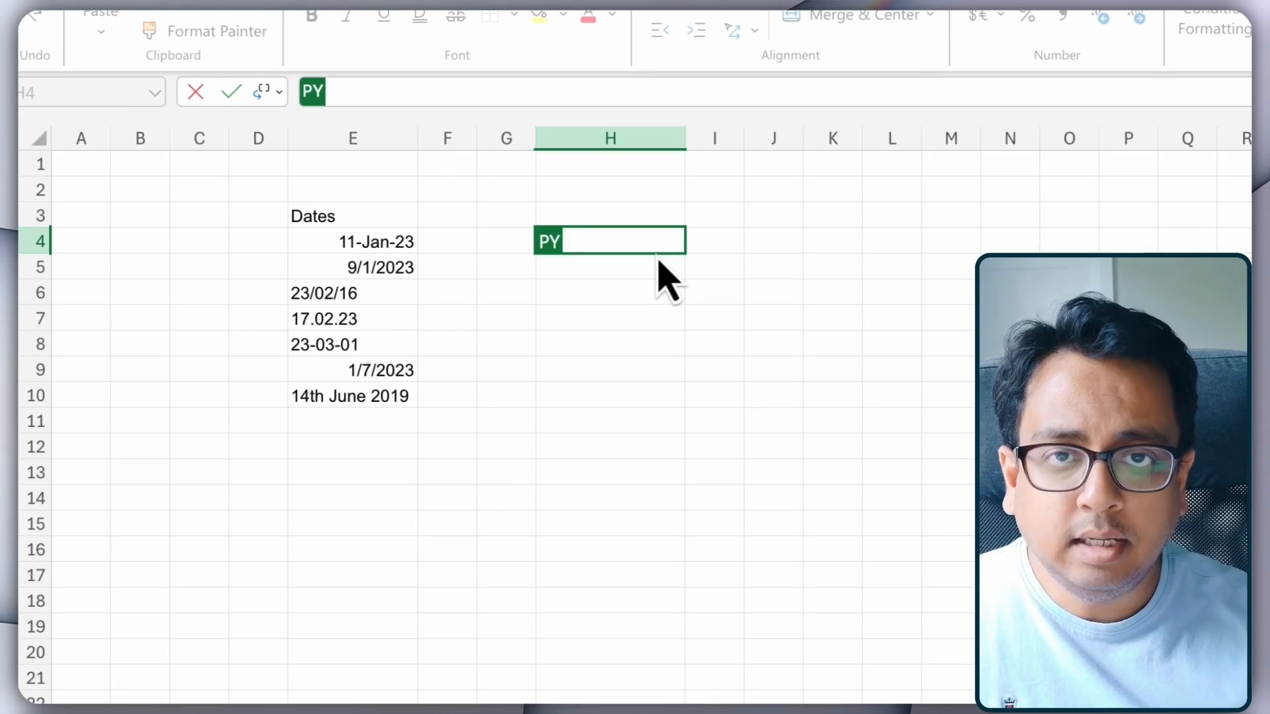
type("pd.")
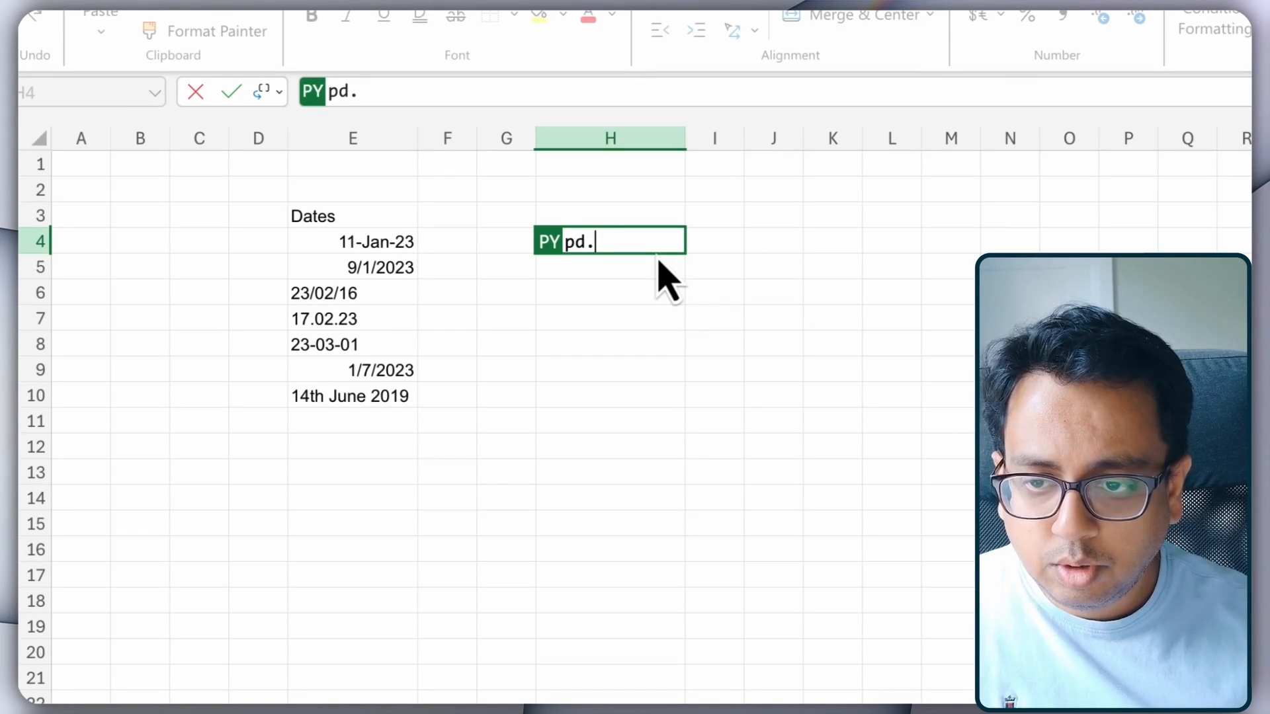
type("to_dat")
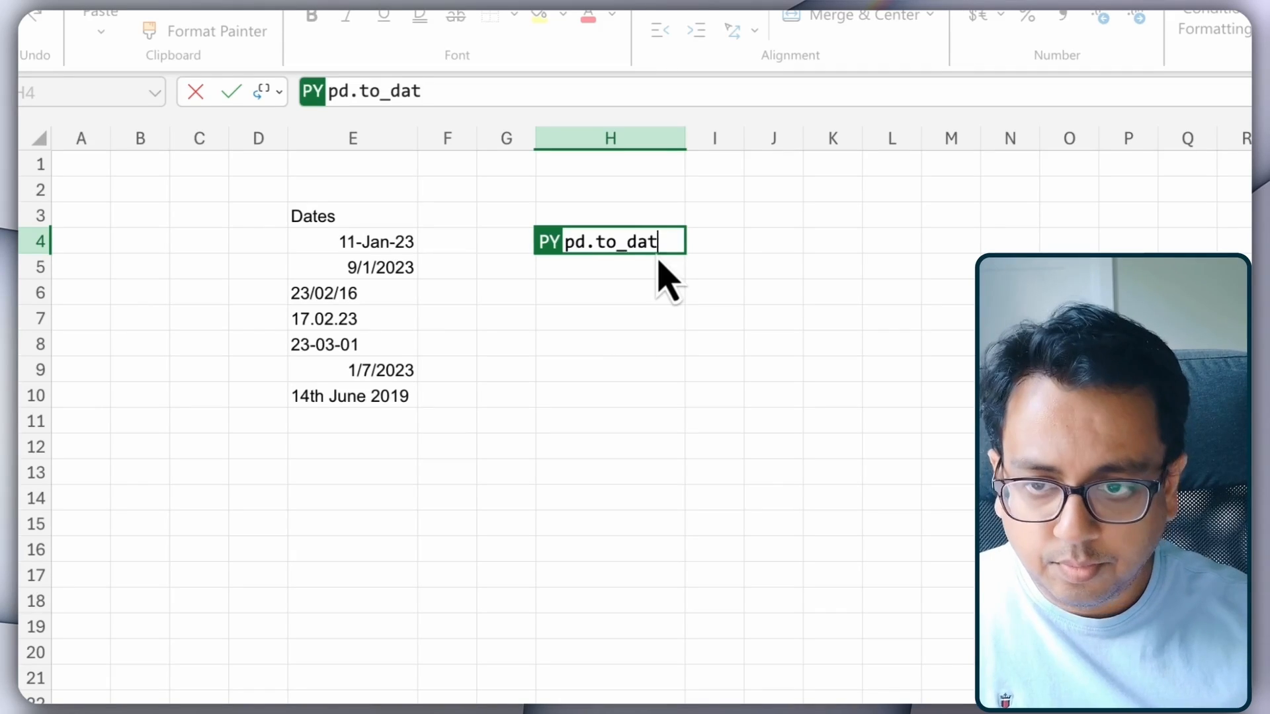
type("etime(")
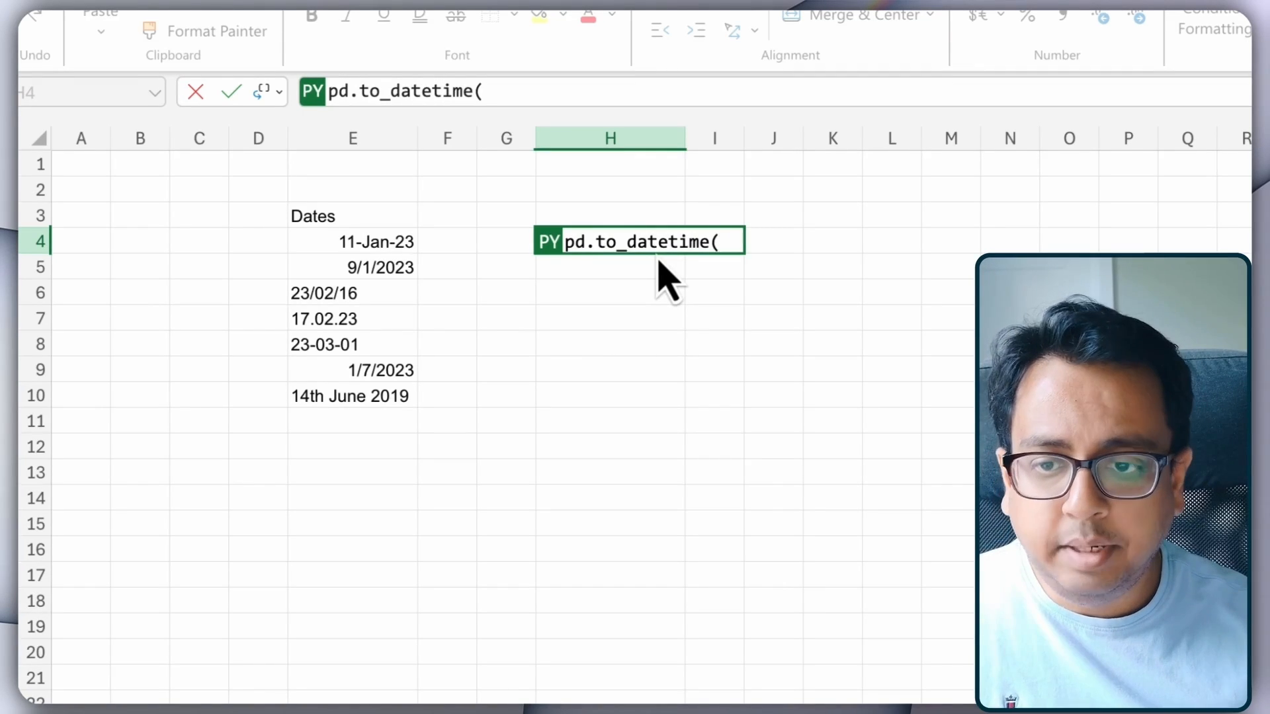
left_click(371, 243)
type(")")
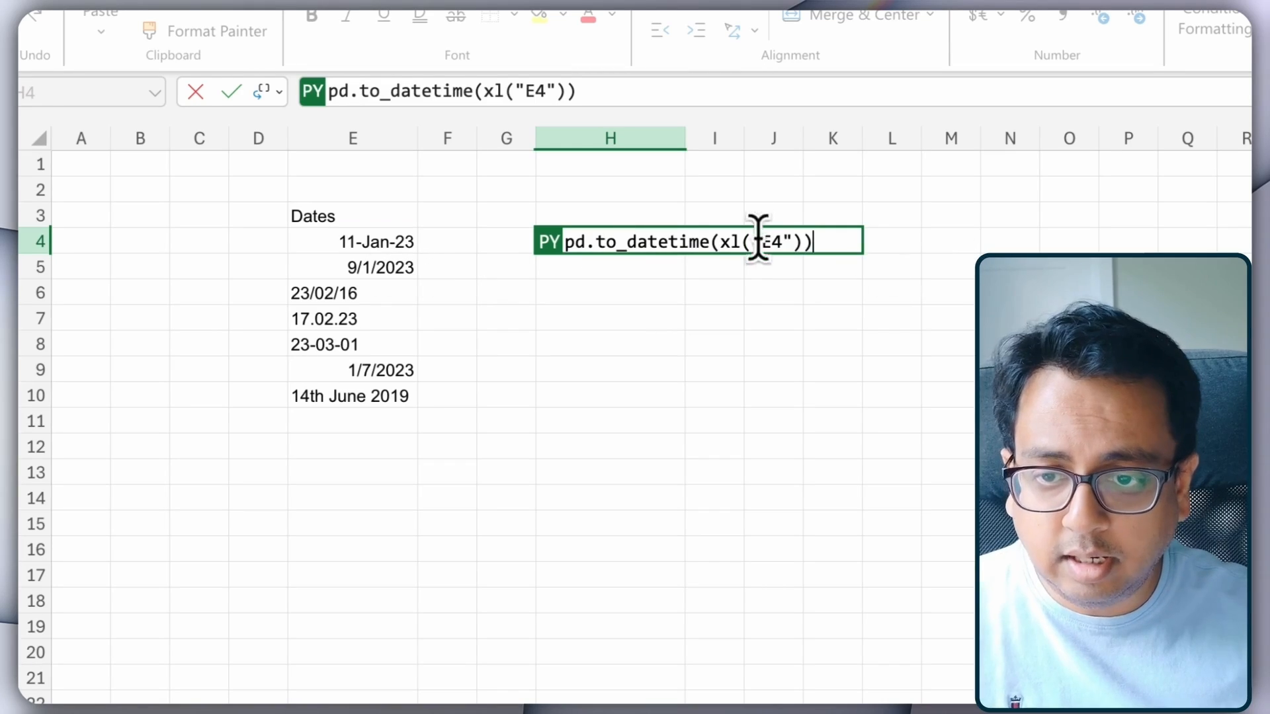
left_click(232, 93)
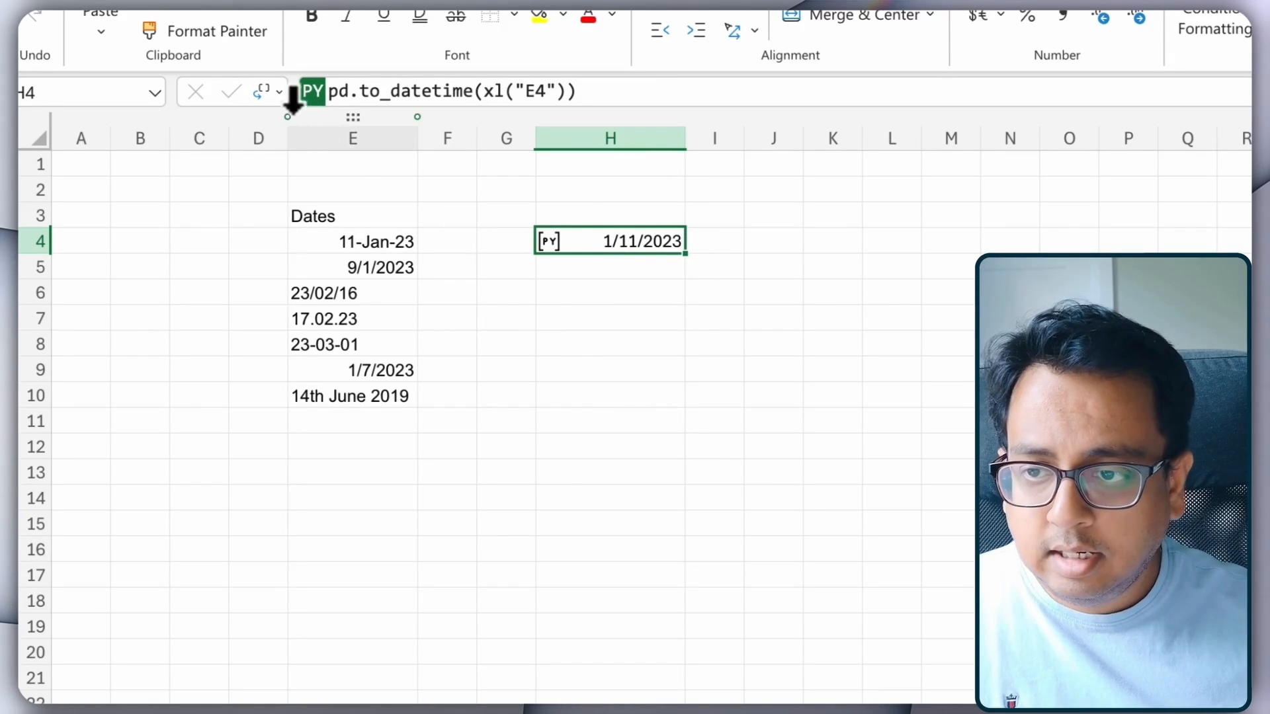
Set the Python output of H4 to Excel Value and fill the formula down to H10
left_click(279, 92)
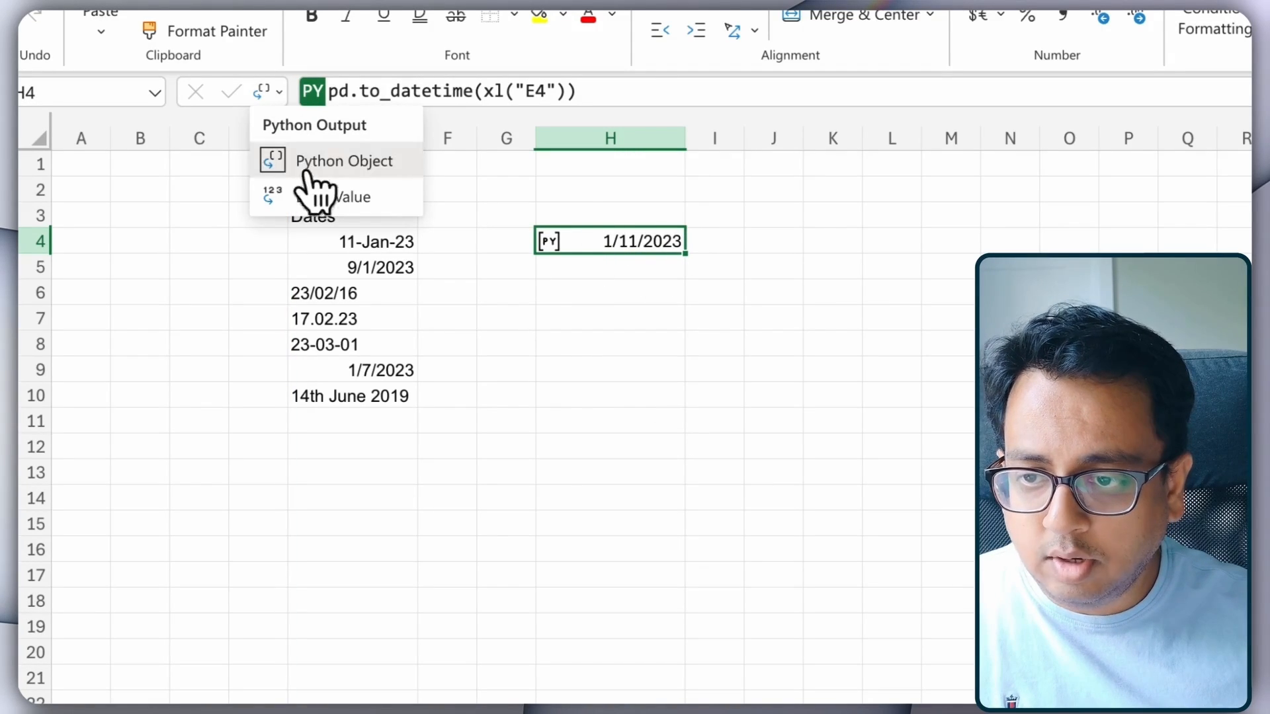
left_click(317, 197)
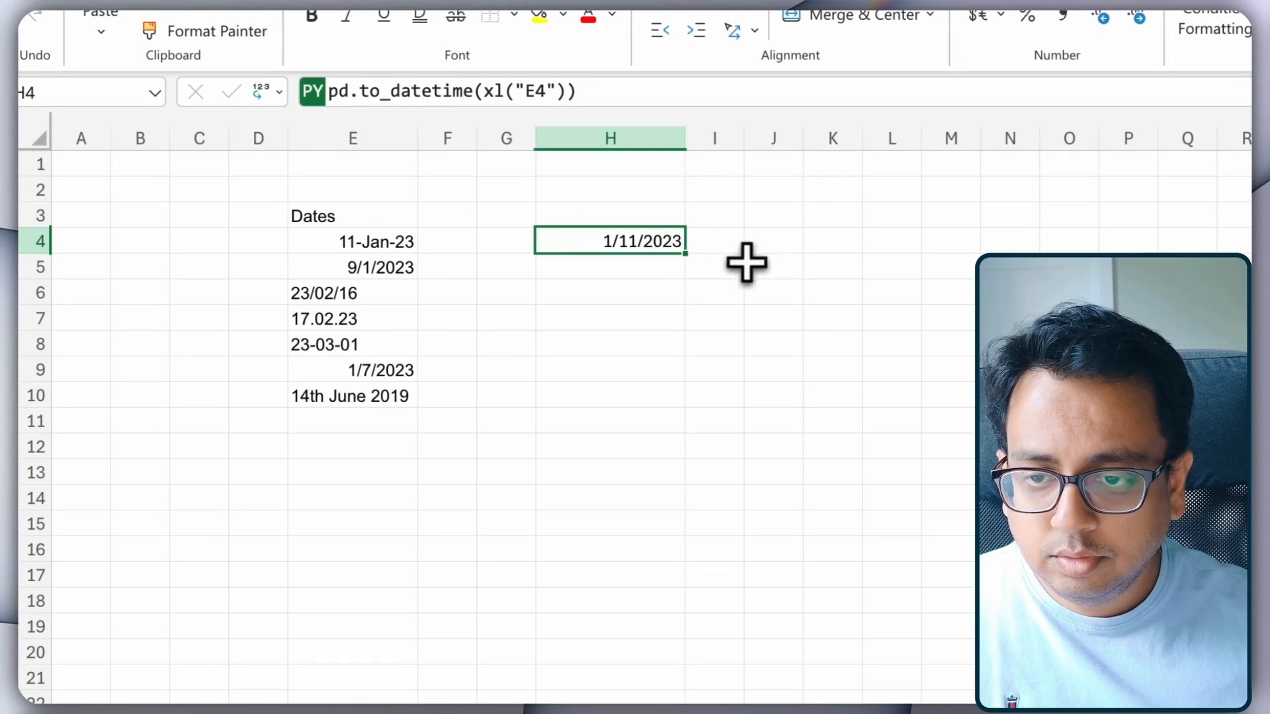
left_click_drag(686, 253, 684, 397)
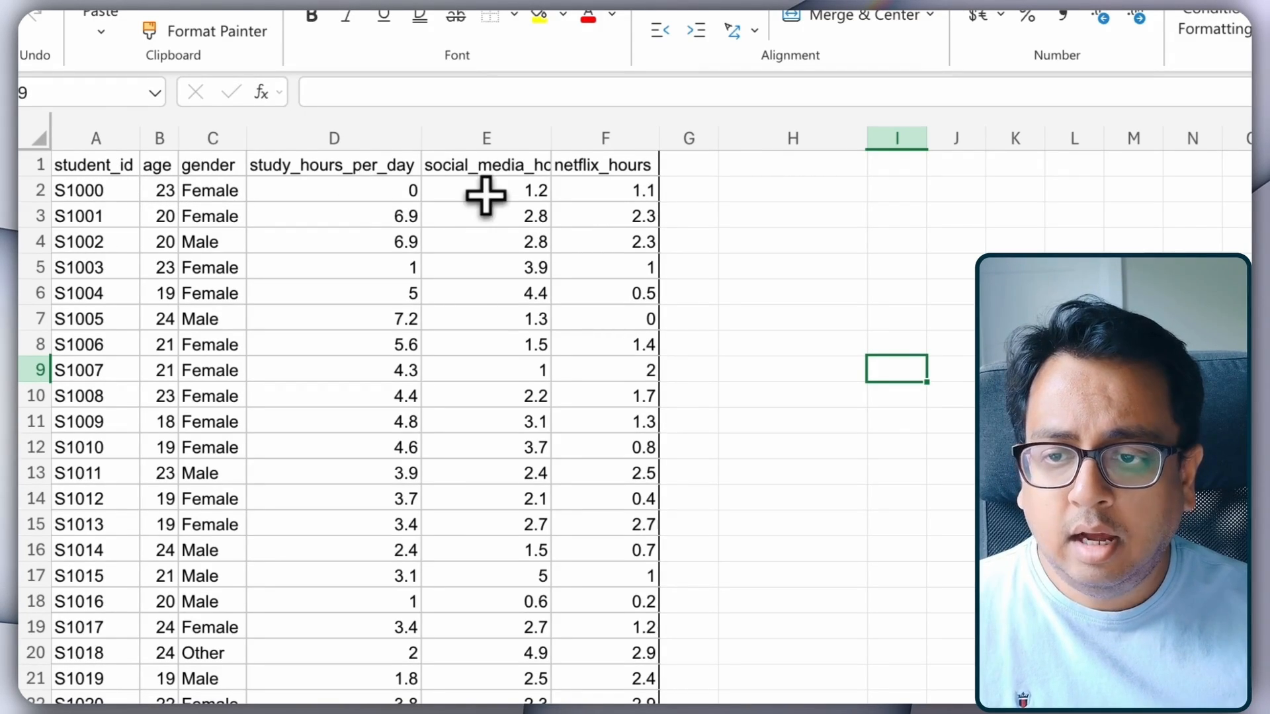
Widen the social_media_hours column and start a Python formula in J4 with sns.swarmplot(xl("A1:F23",headers=True)
left_click_drag(553, 141, 594, 140)
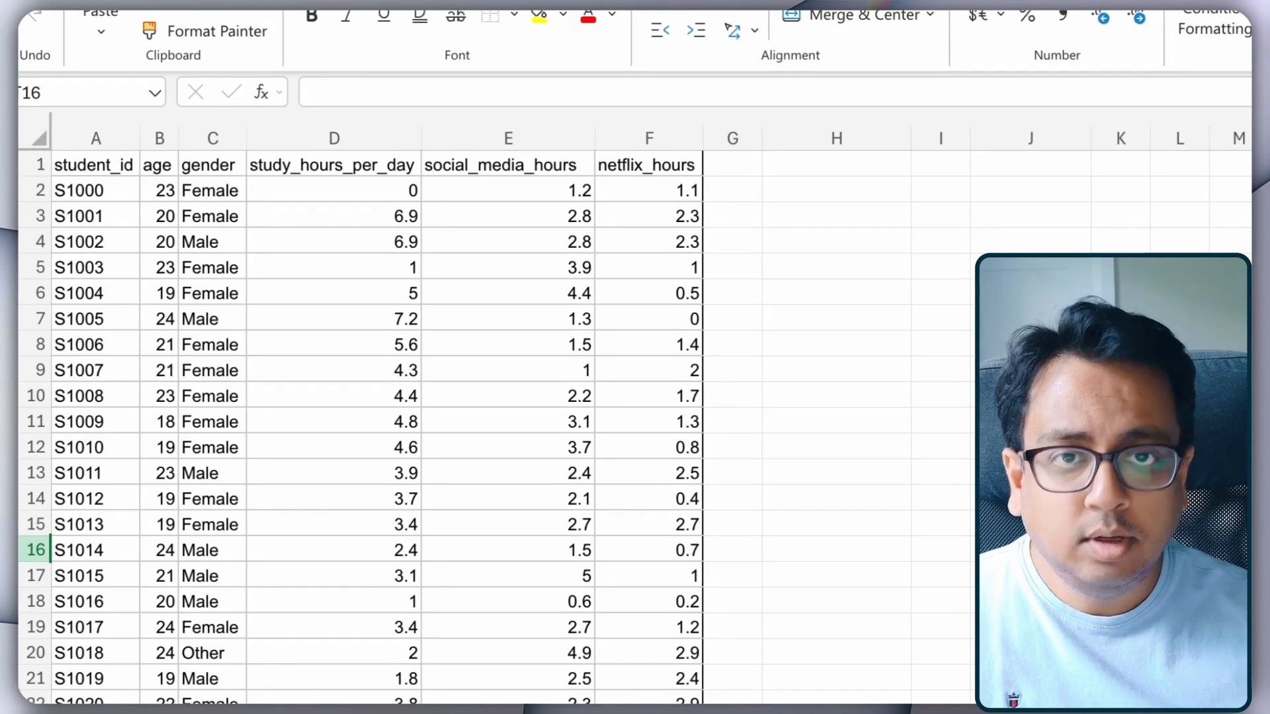
left_click(1000, 237)
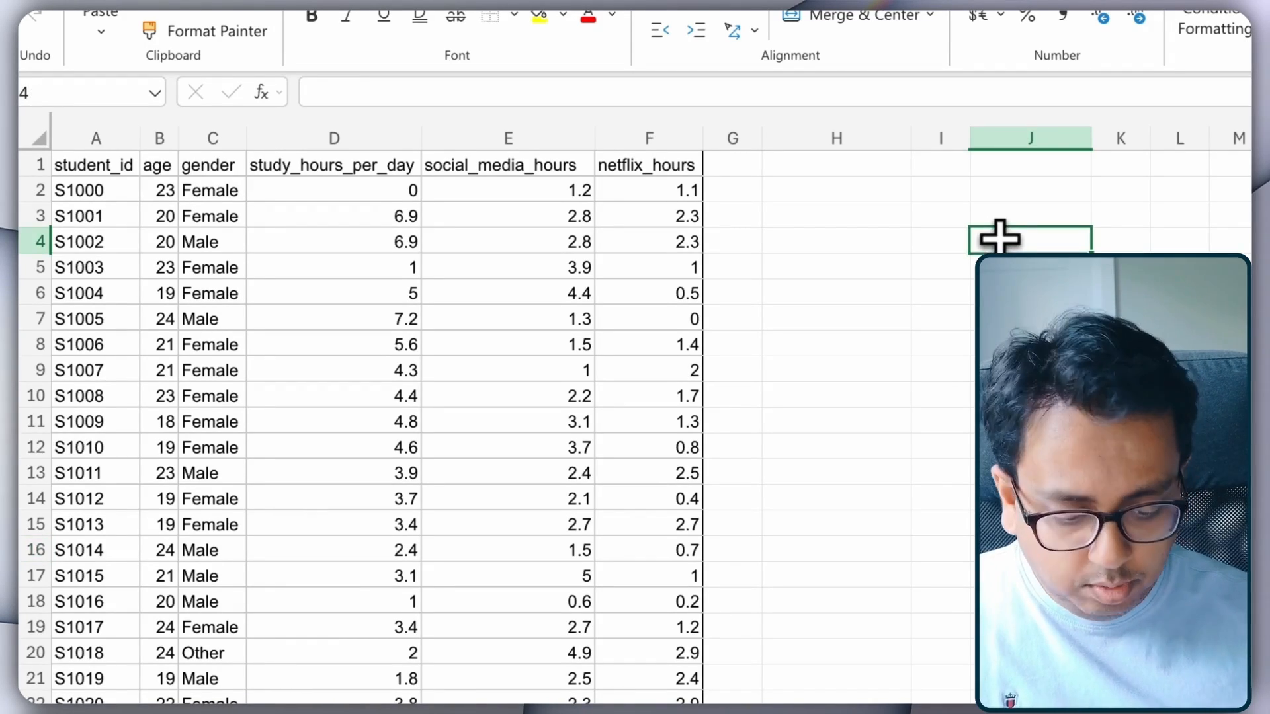
type("=py")
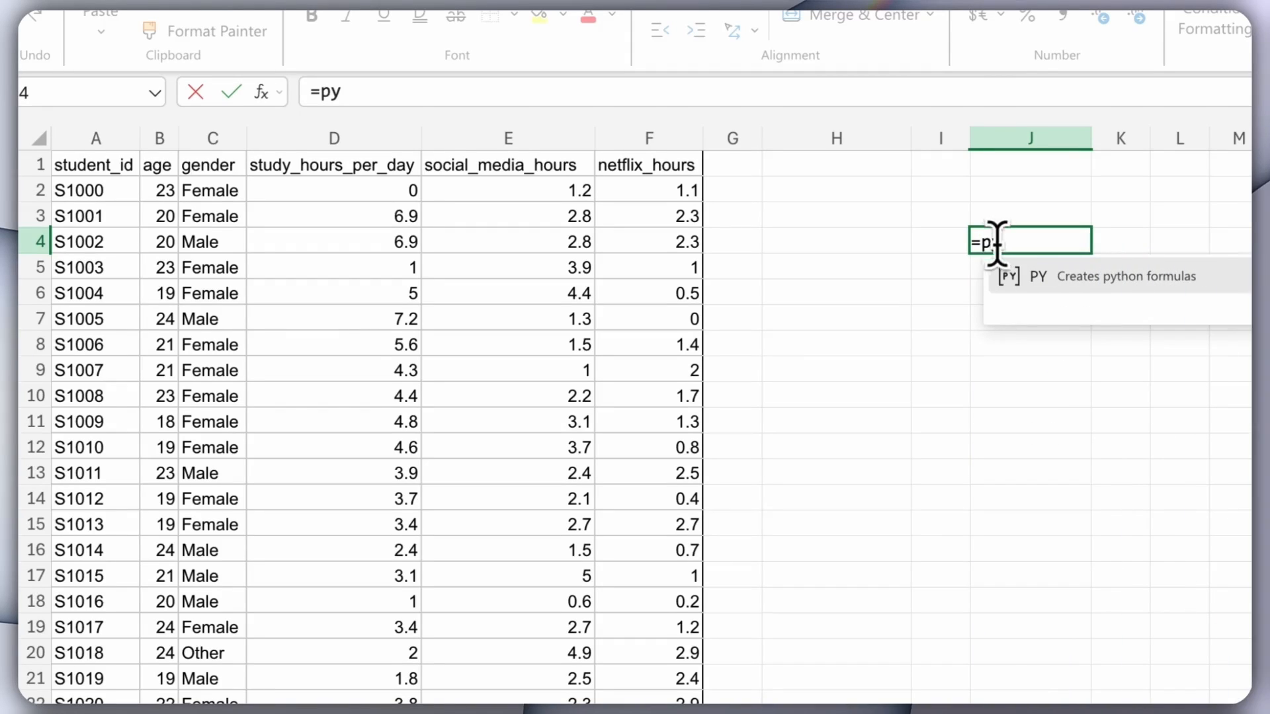
double_click(1012, 278)
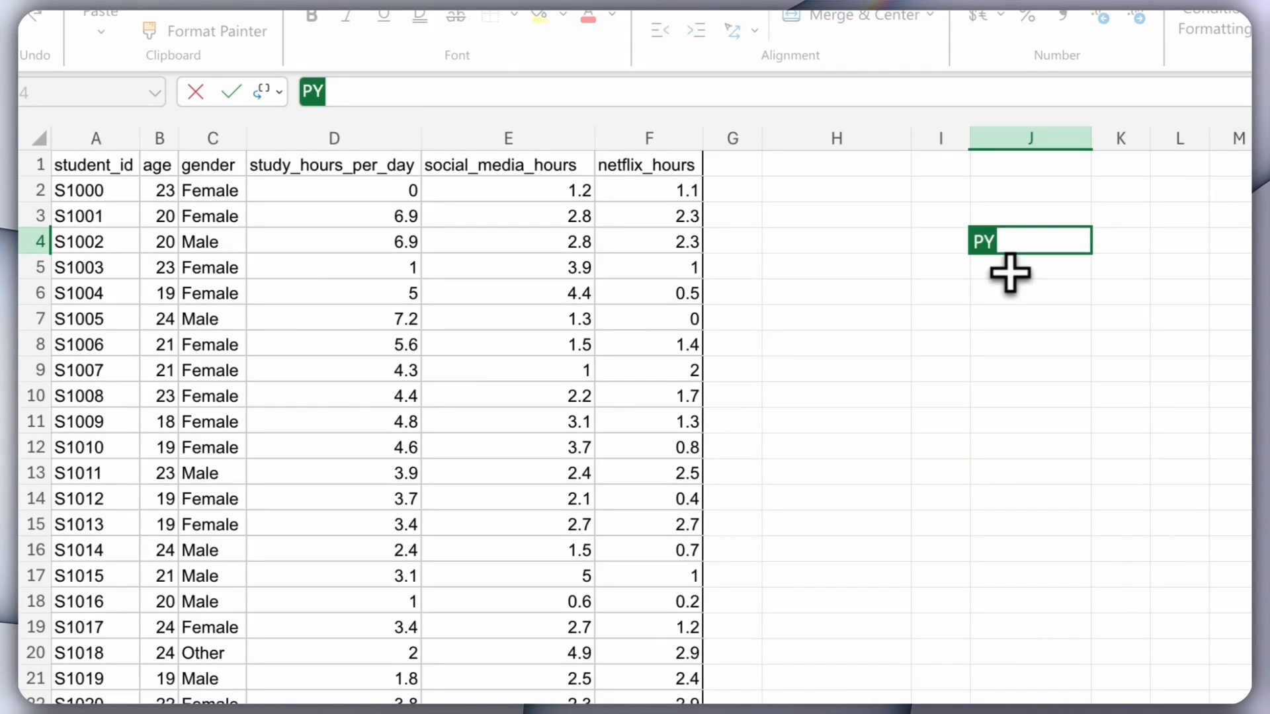
type("sns.swarmplot(")
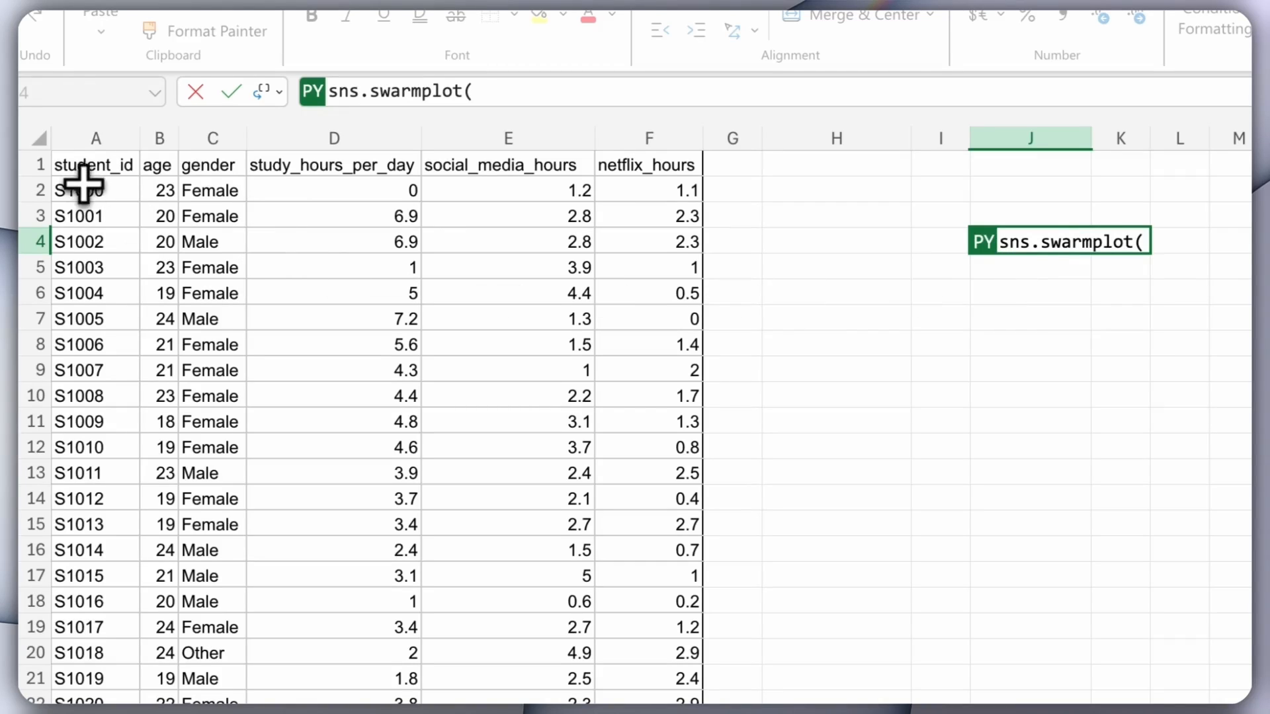
left_click_drag(89, 173, 658, 713)
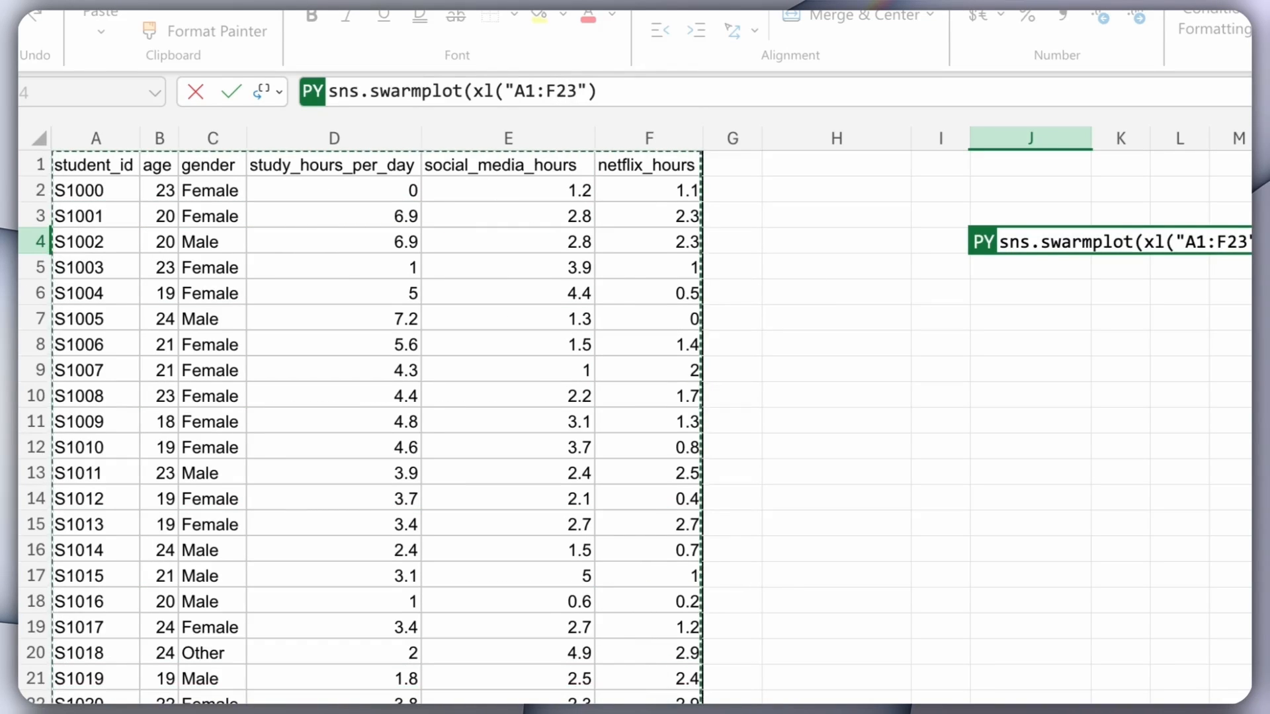
left_click(1256, 245)
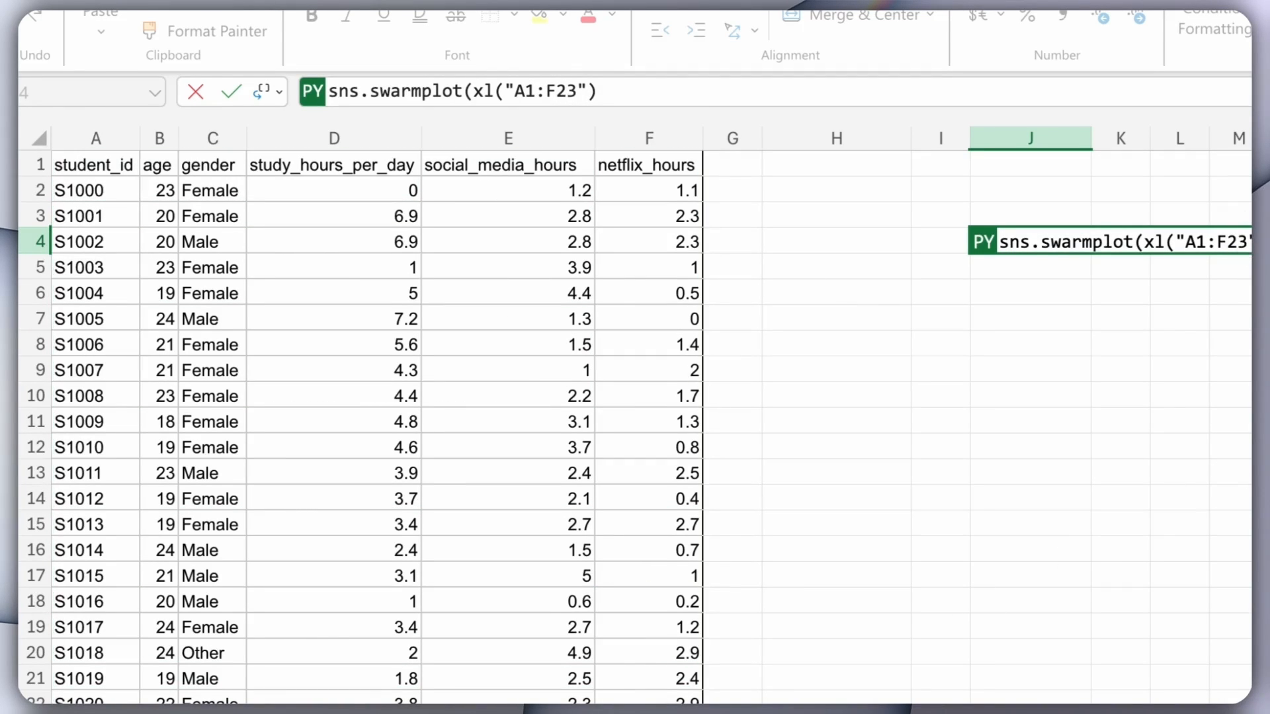
type(",")
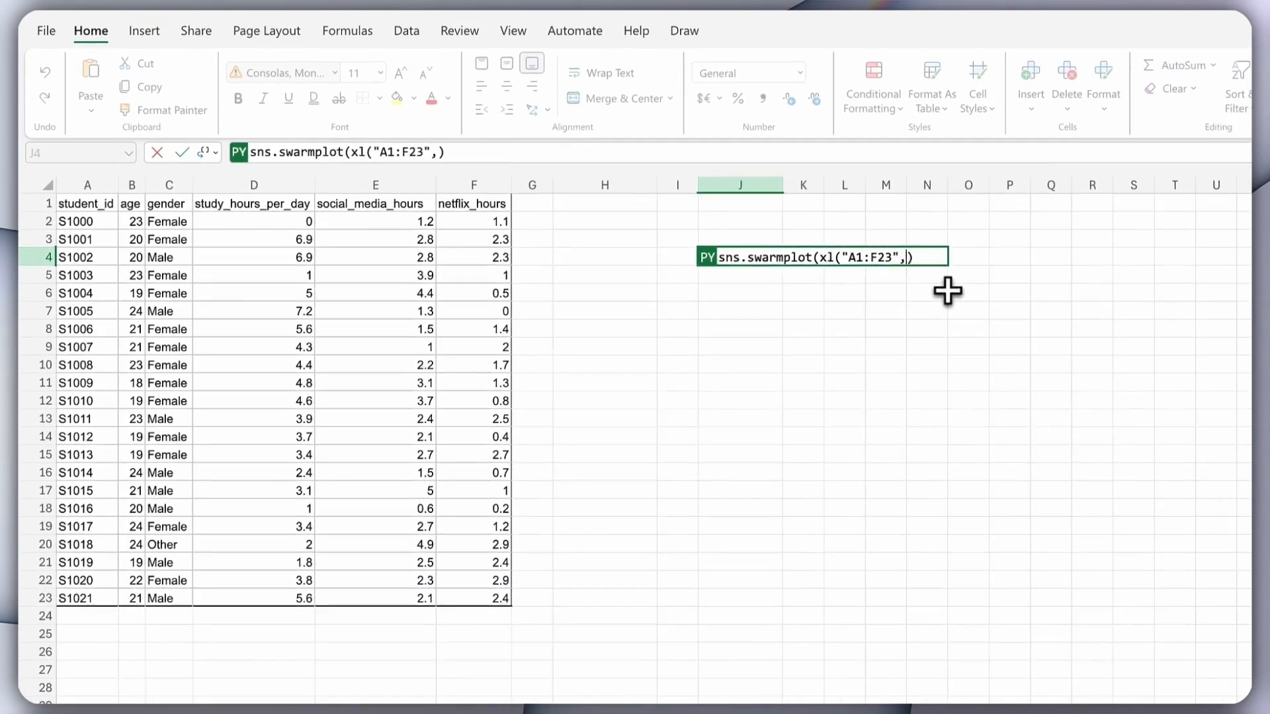
type("headers=")
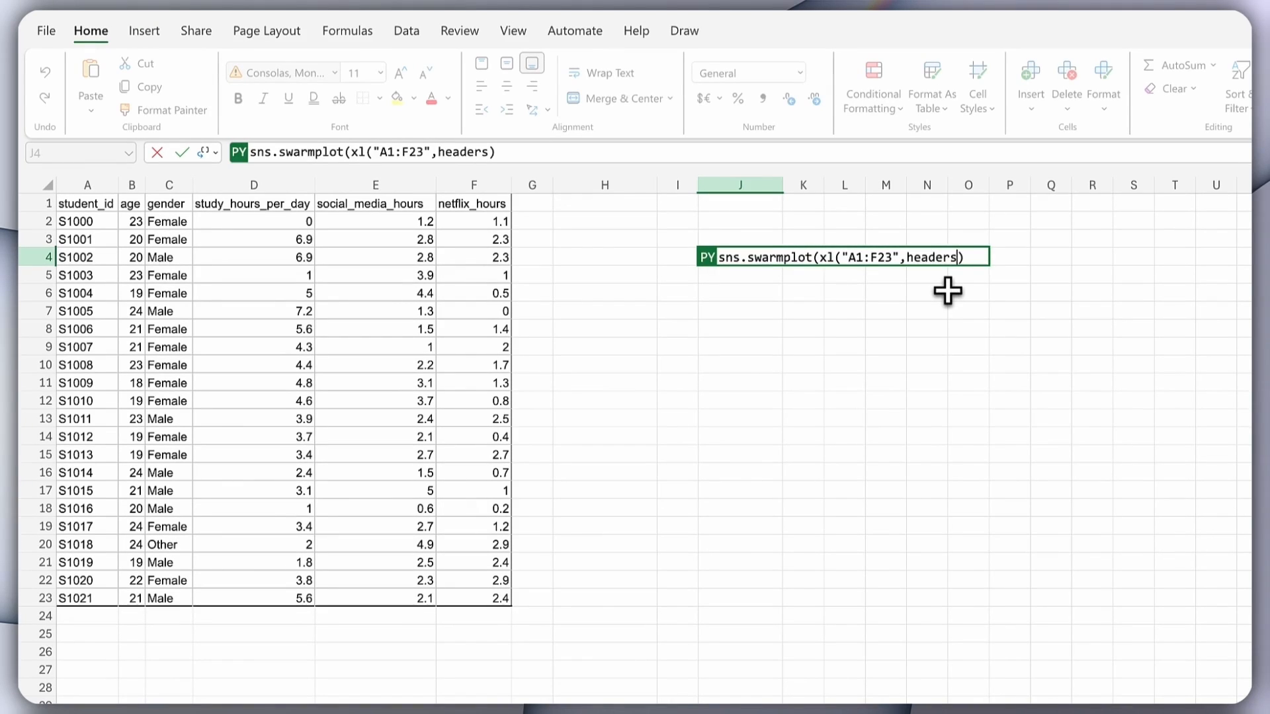
type("True")
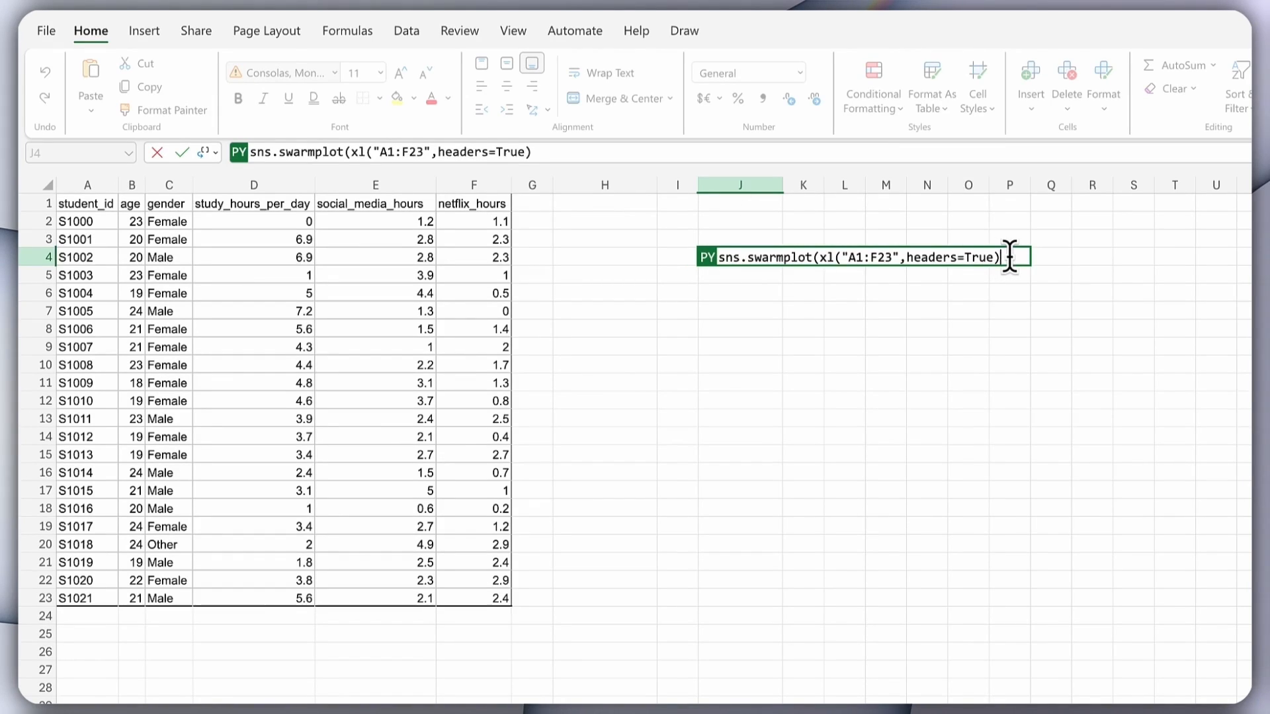
Complete the swarmplot formula in J4 with x=xl("B1") and y=xl("E1"), and run it
type("=")
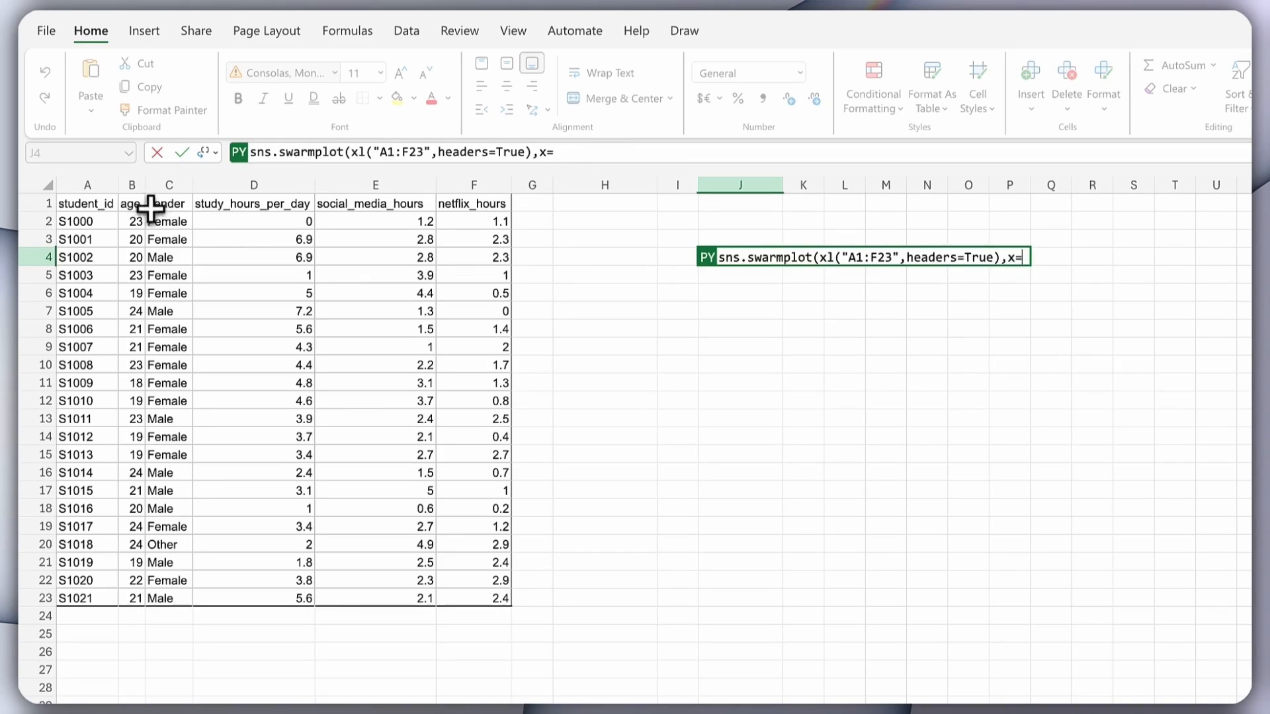
left_click(132, 203)
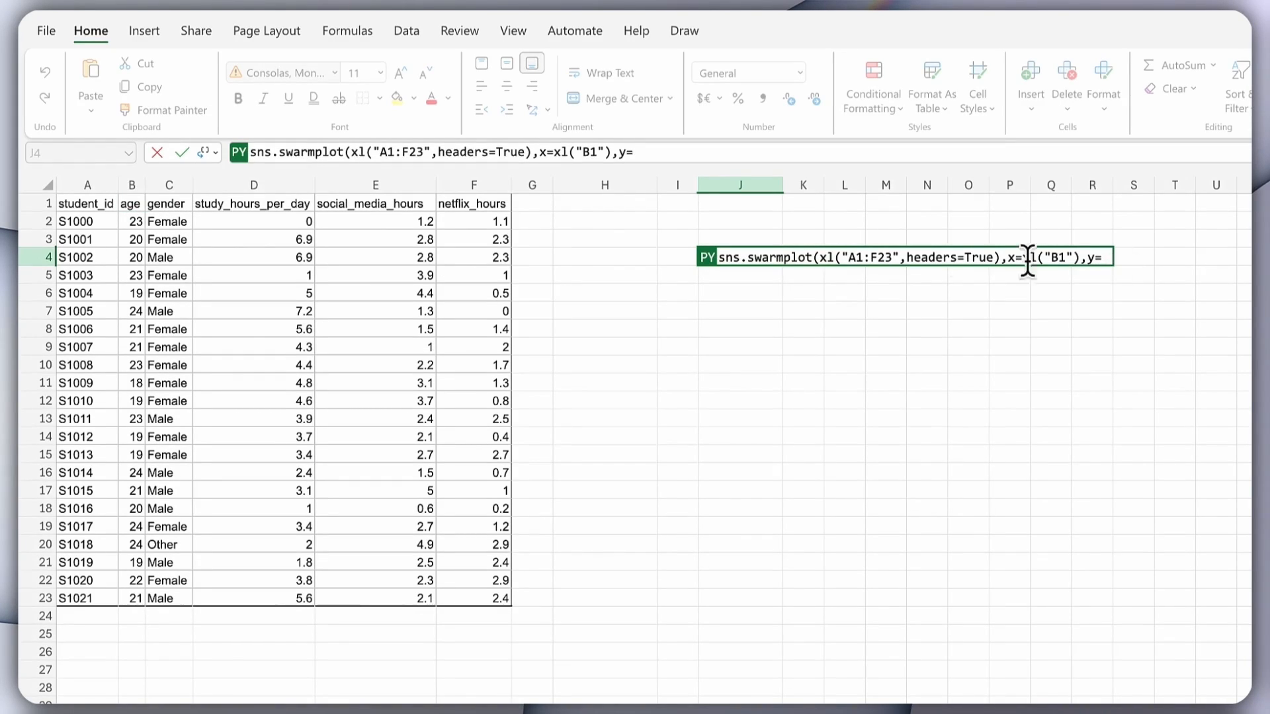
left_click(377, 205)
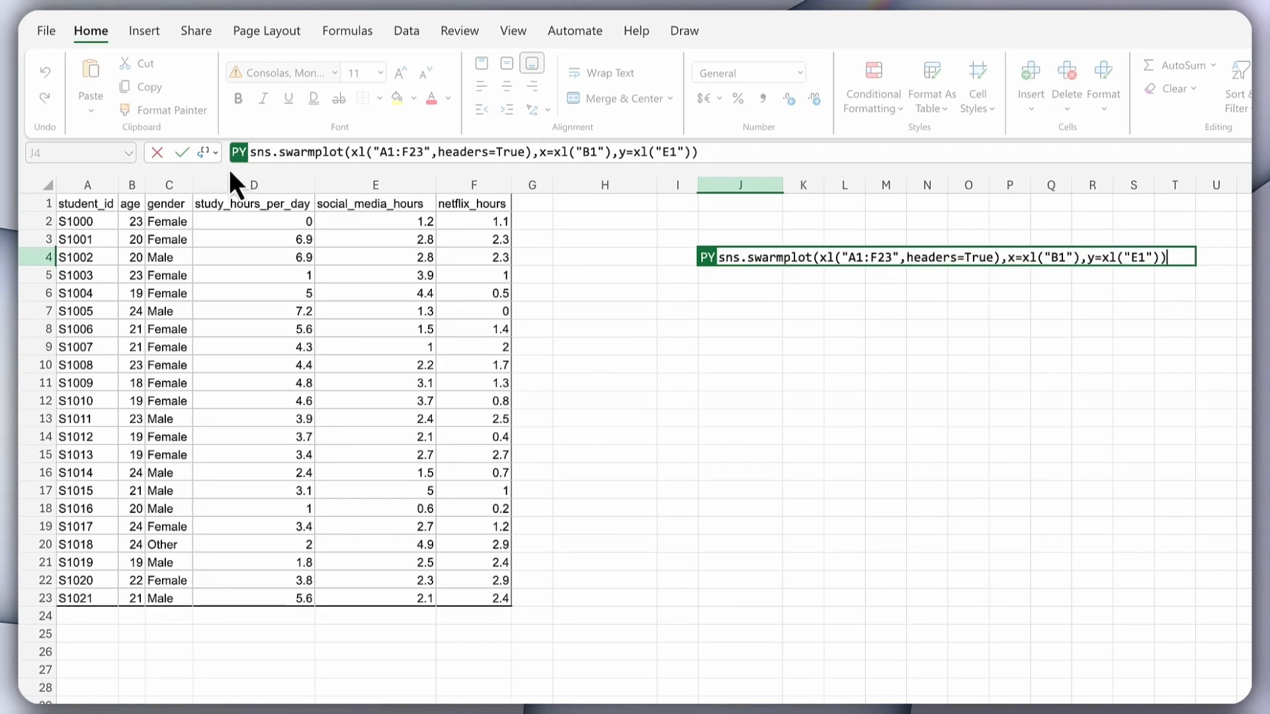
left_click(182, 153)
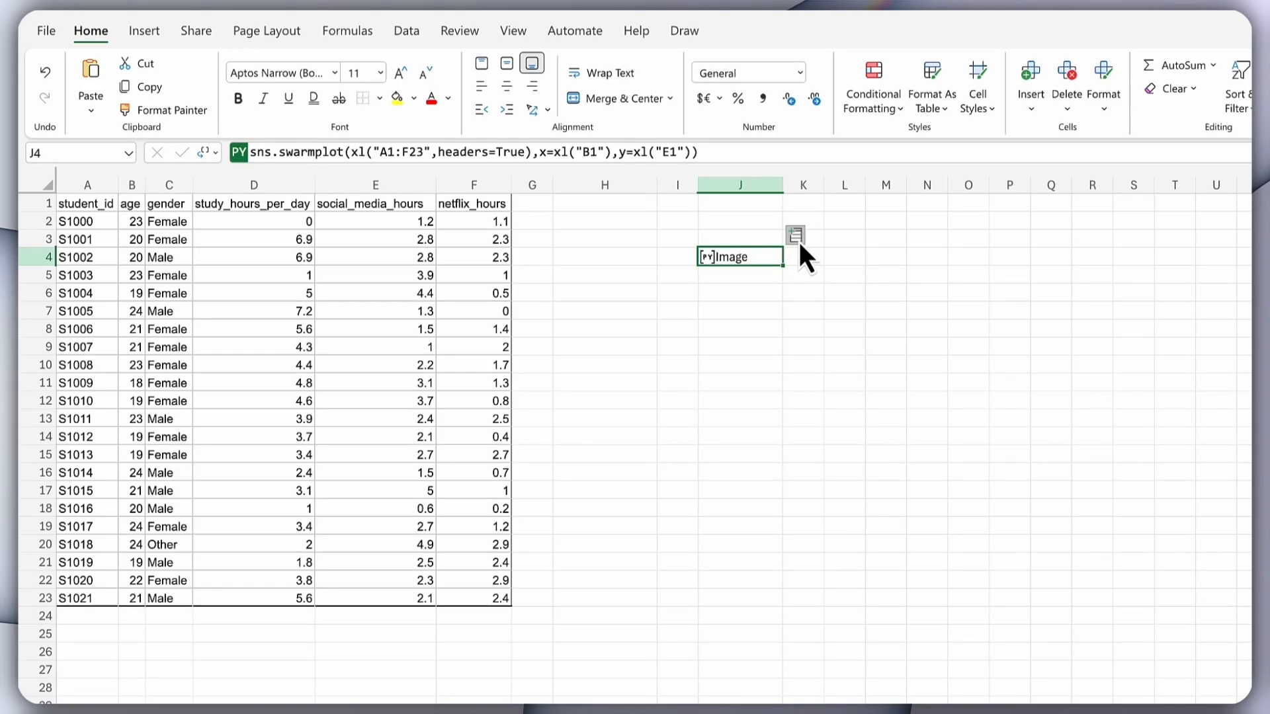
Preview the swarm plot image produced in J4 and enlarge the preview to examine the points
right_click(752, 256)
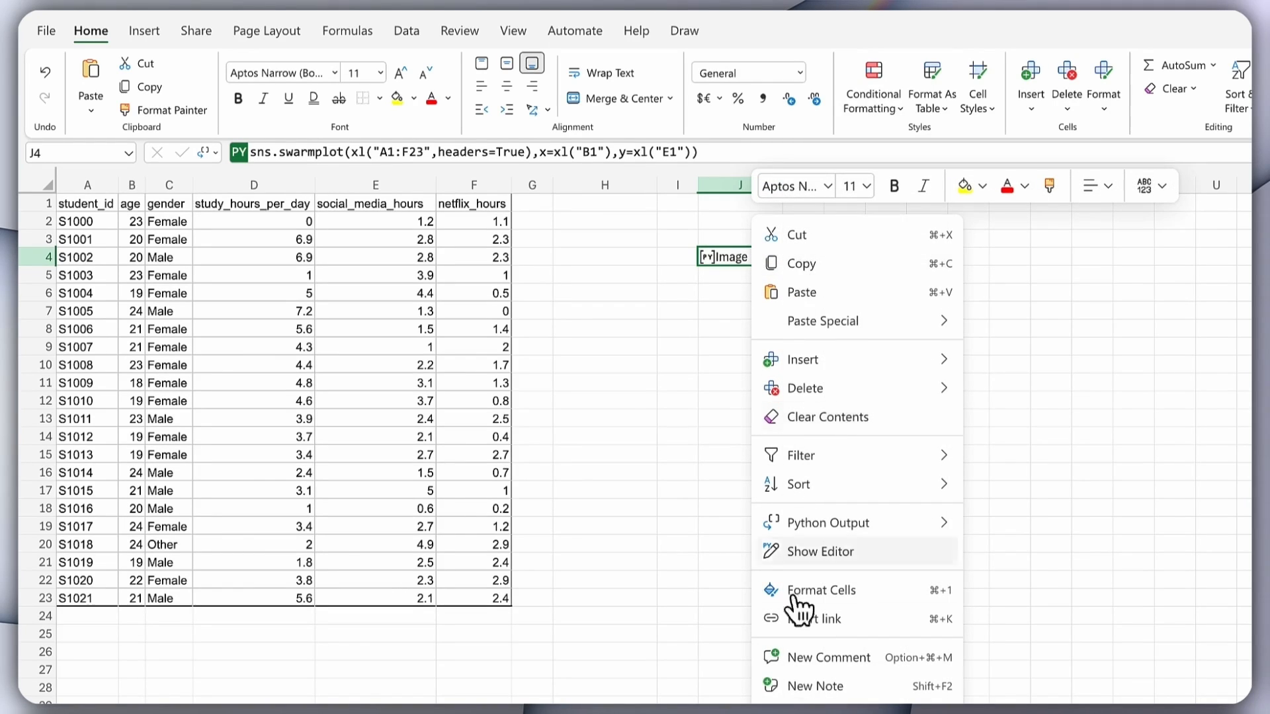
left_click(707, 257)
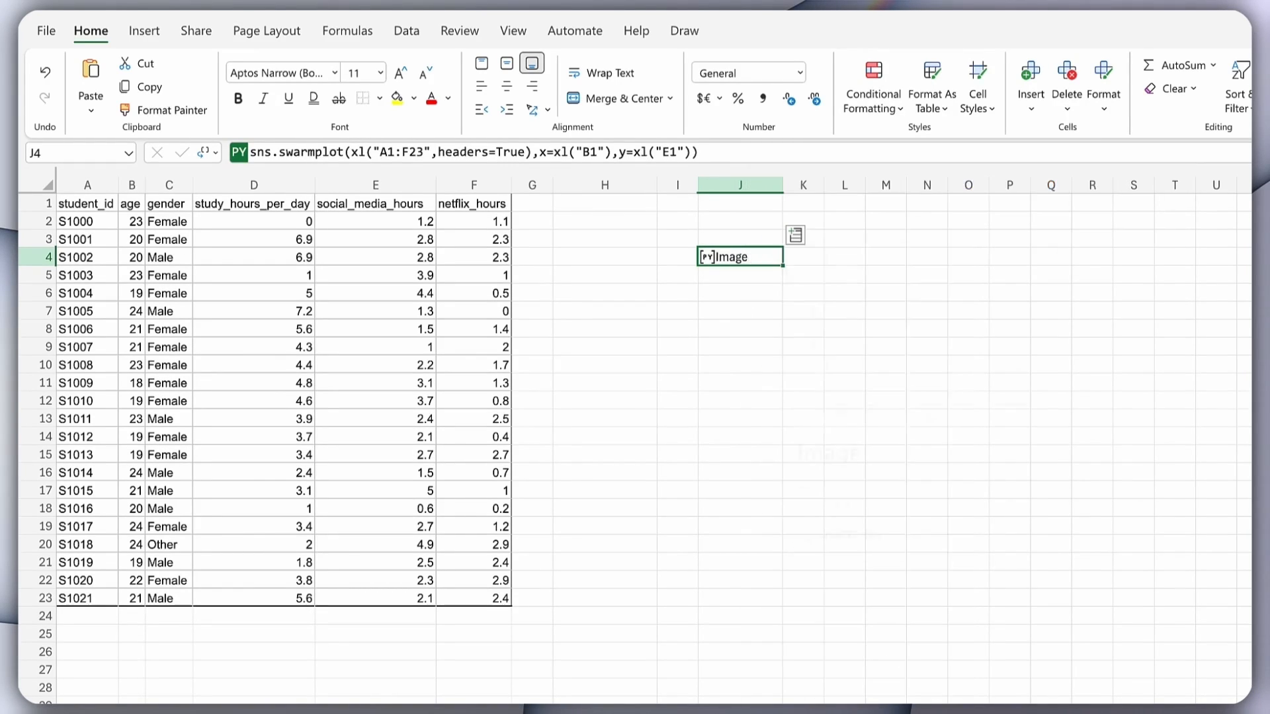
left_click(963, 358)
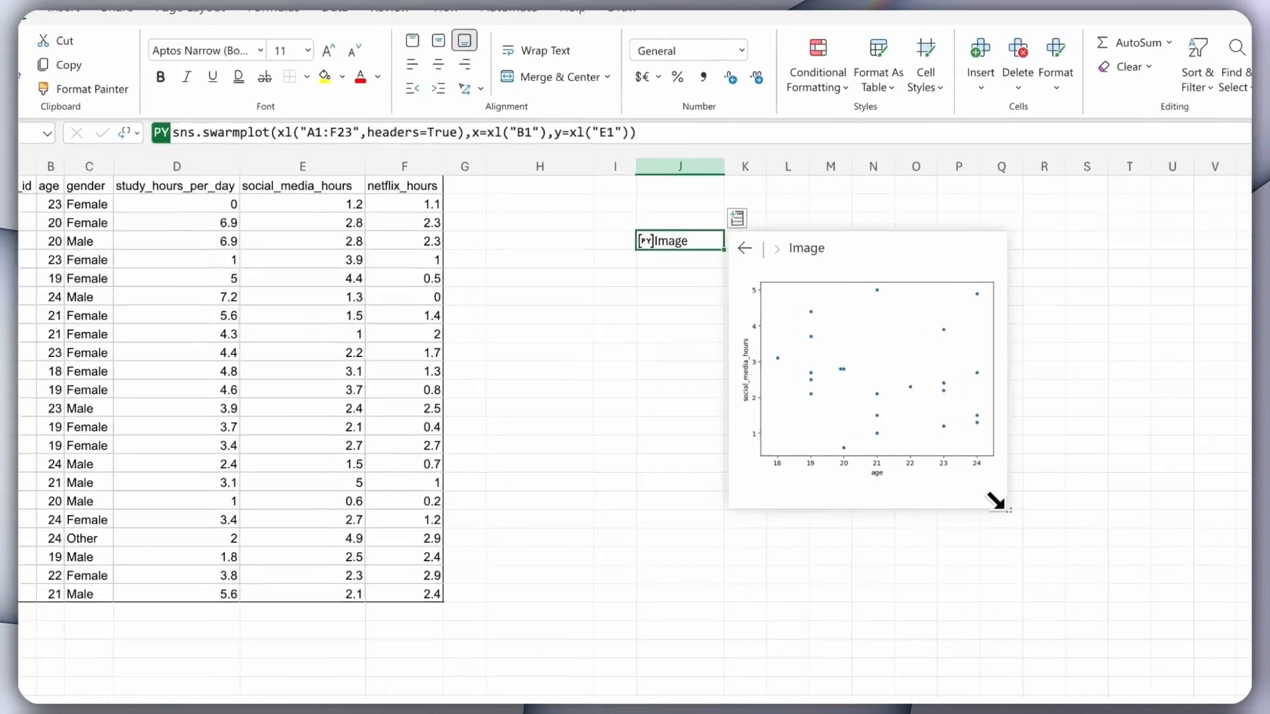
left_click_drag(1058, 518, 1269, 631)
left_click_drag(939, 598, 1081, 695)
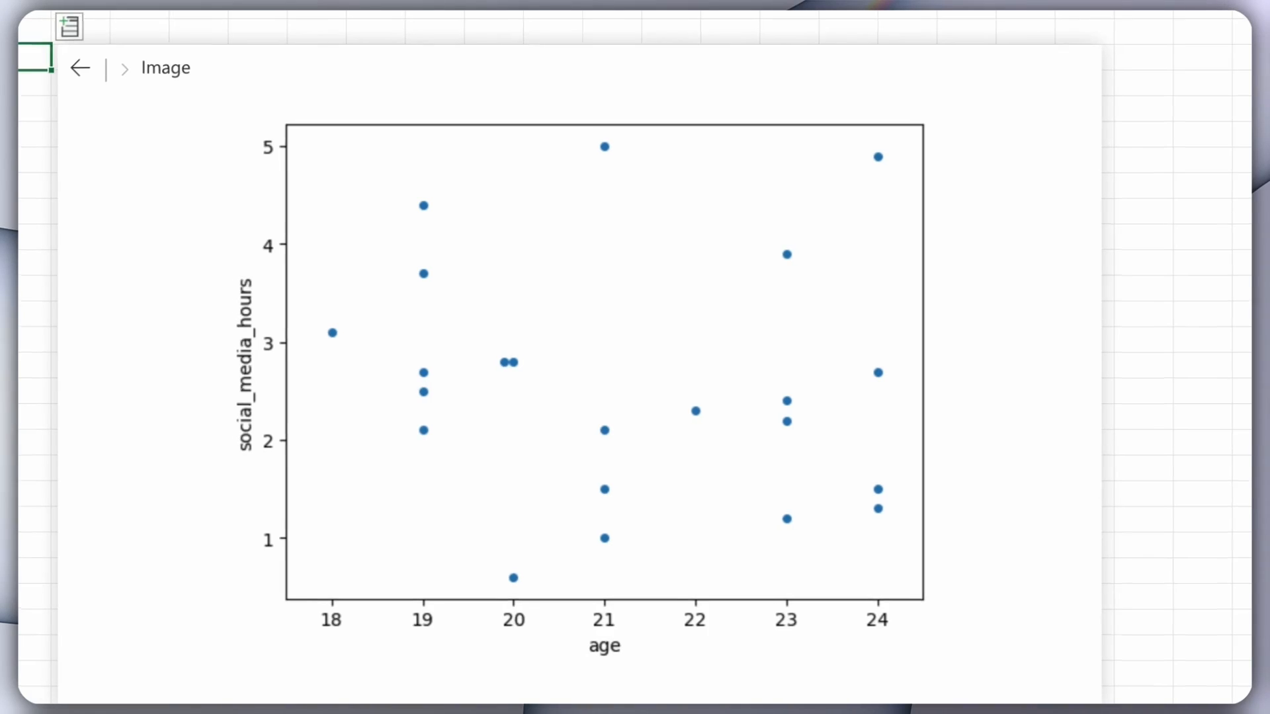
Add the argument hue=xl("F1") to the swarmplot formula in J4 and run it again
left_click(208, 25)
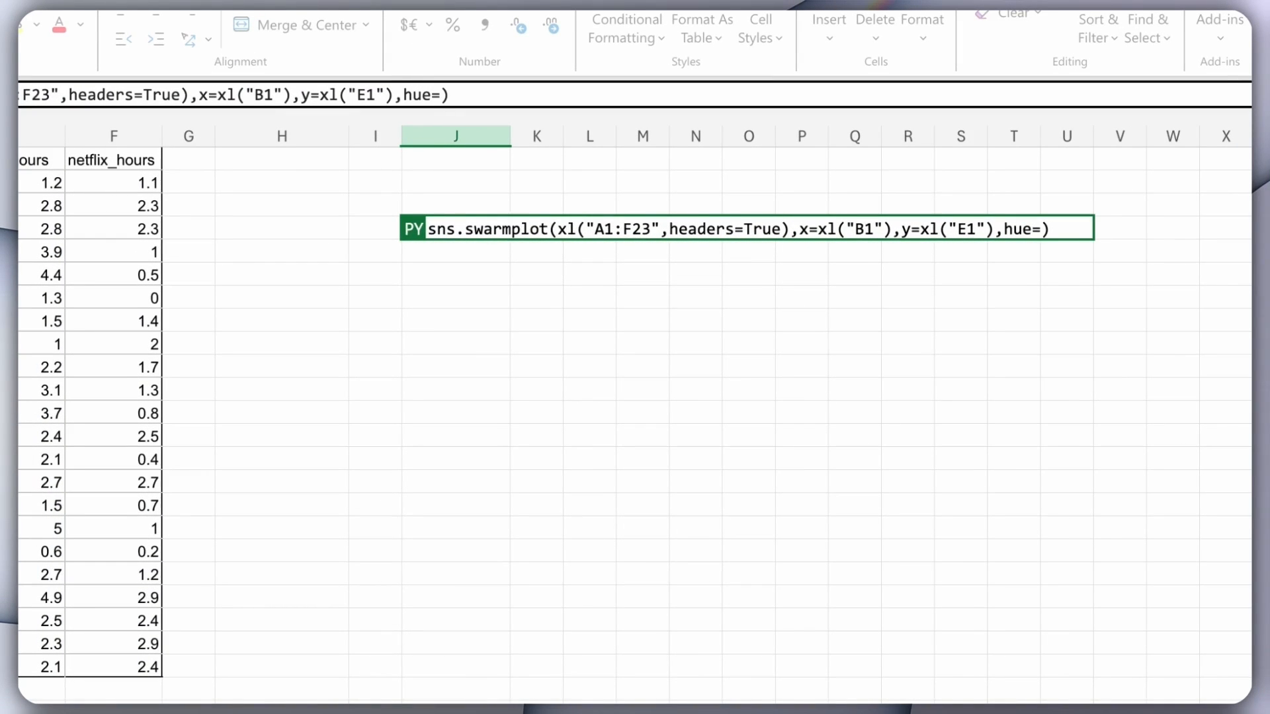
left_click(119, 162)
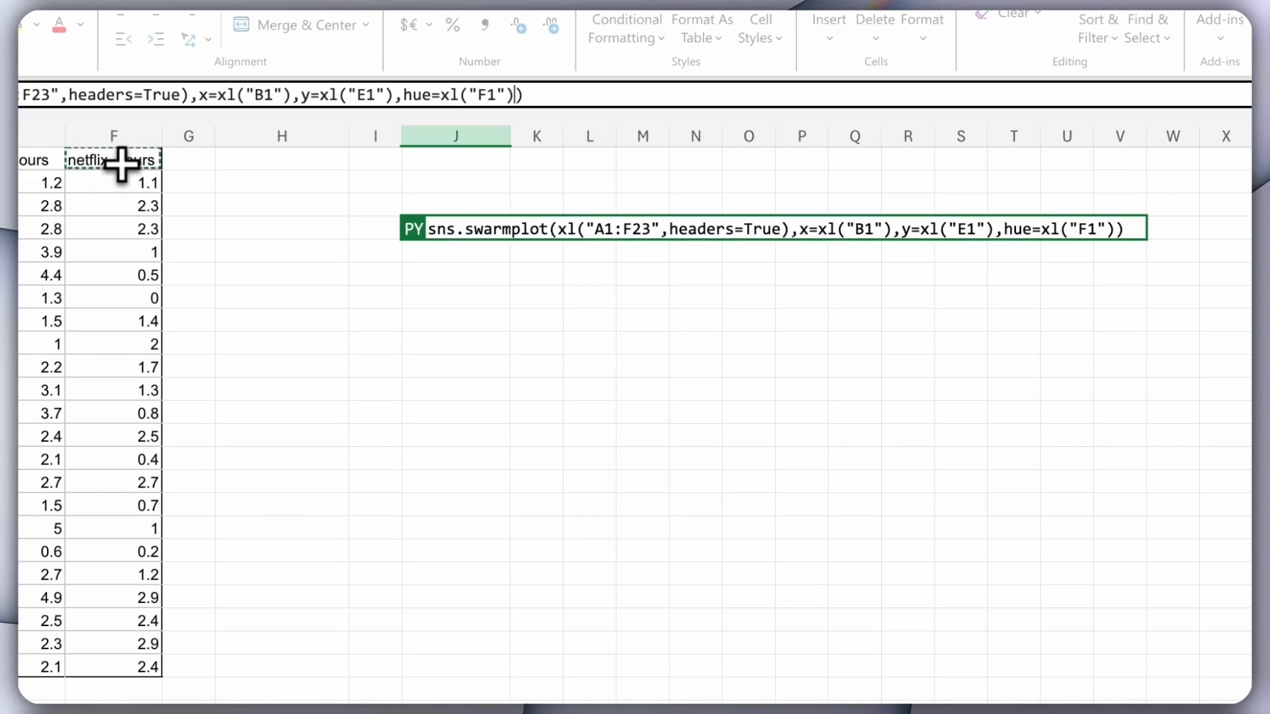
key("ctrl+Return")
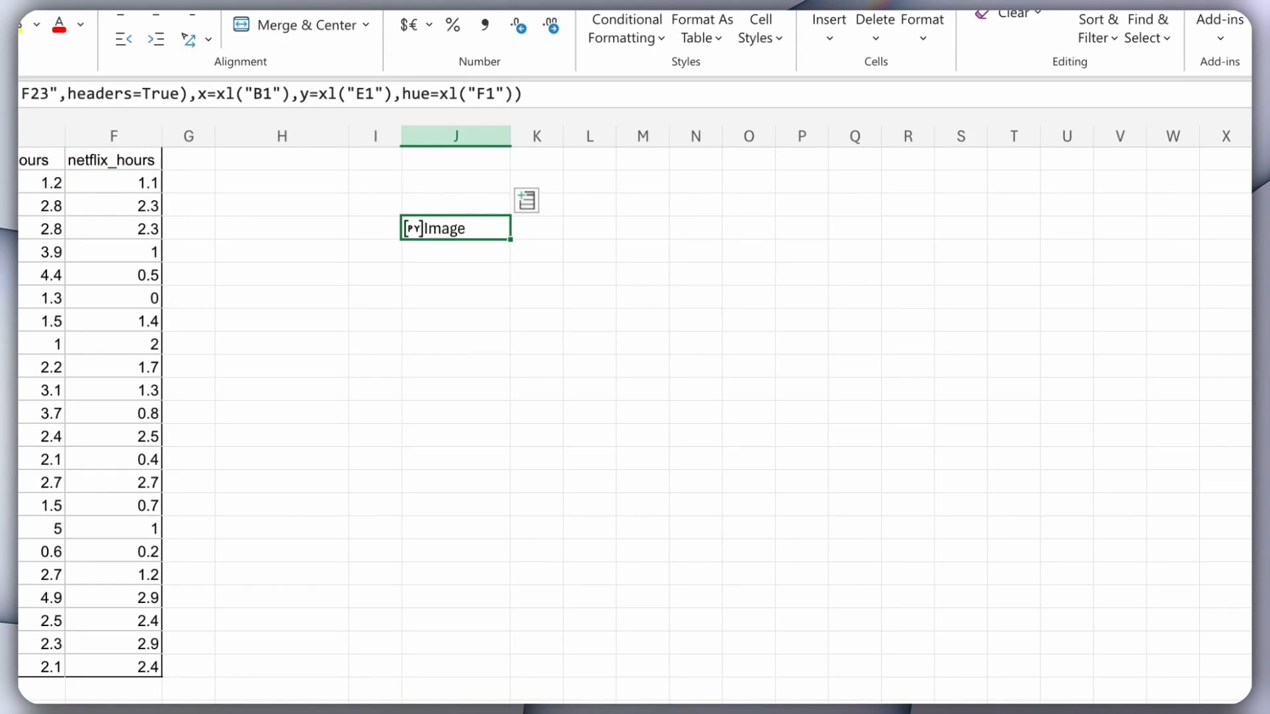
right_click(463, 228)
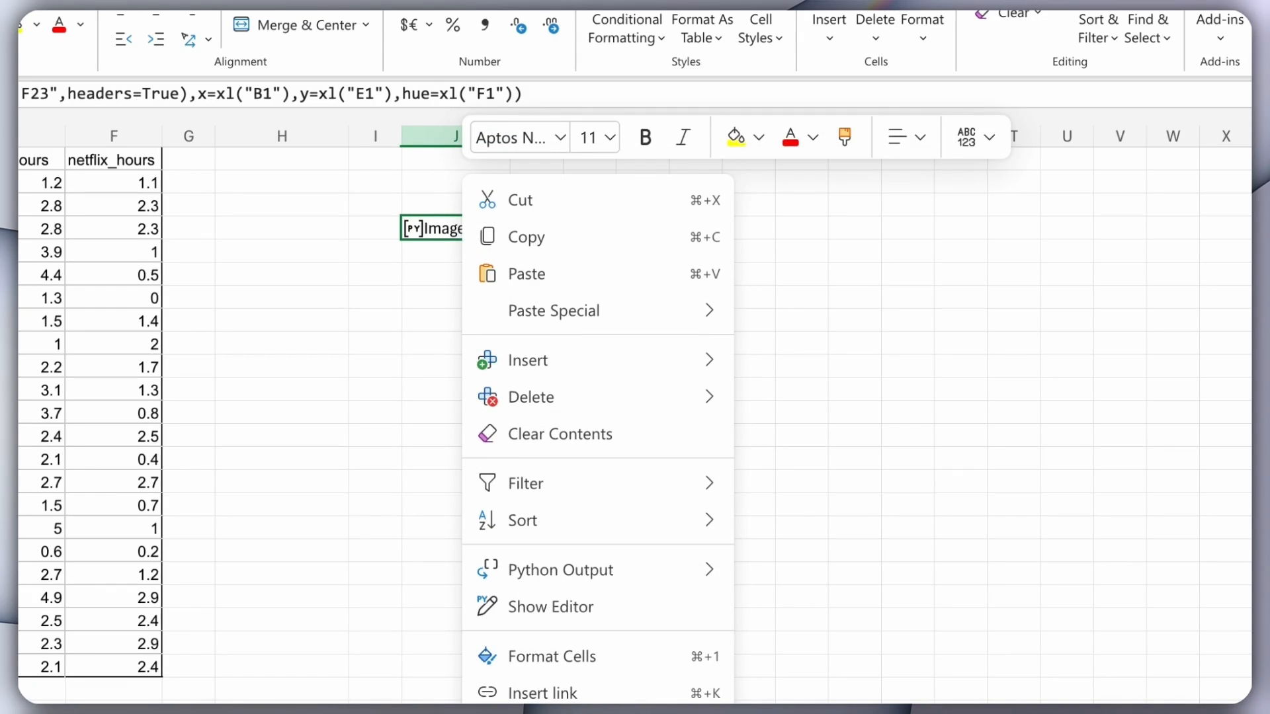
left_click(457, 96)
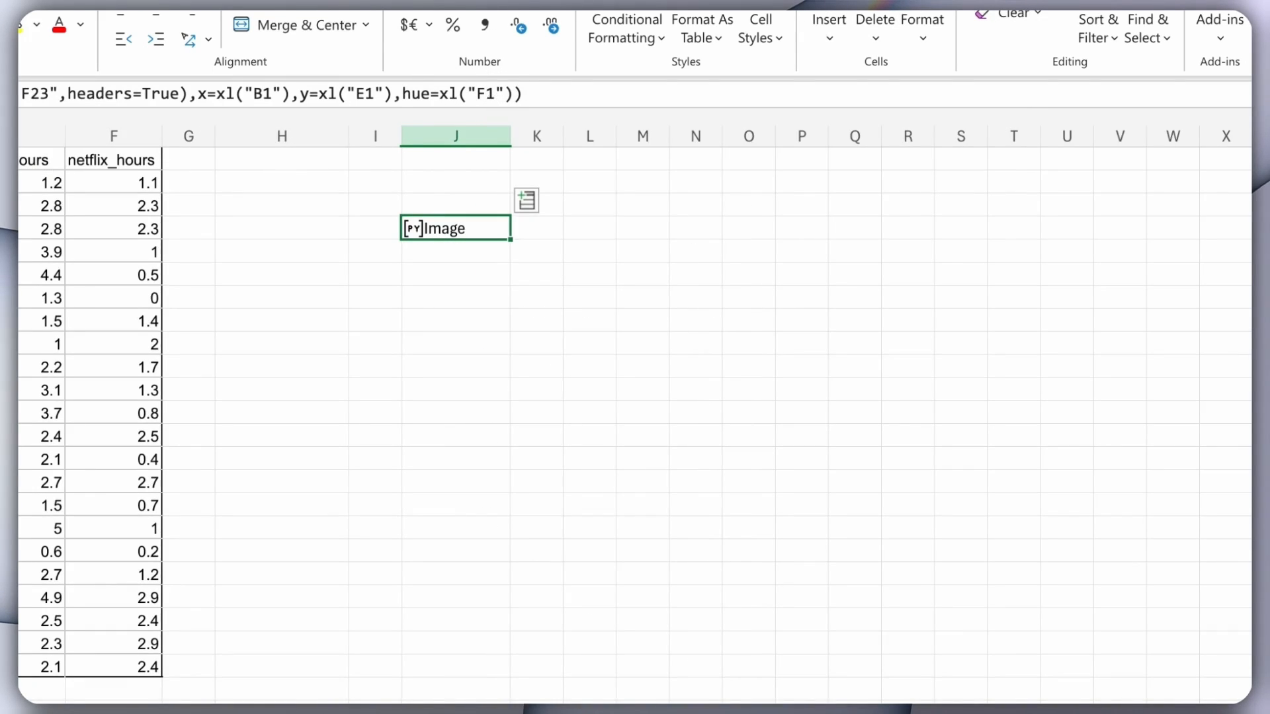
Change the hue argument of the swarmplot formula in J4 to xl("C1") and run it again
left_click_drag(442, 94, 512, 95)
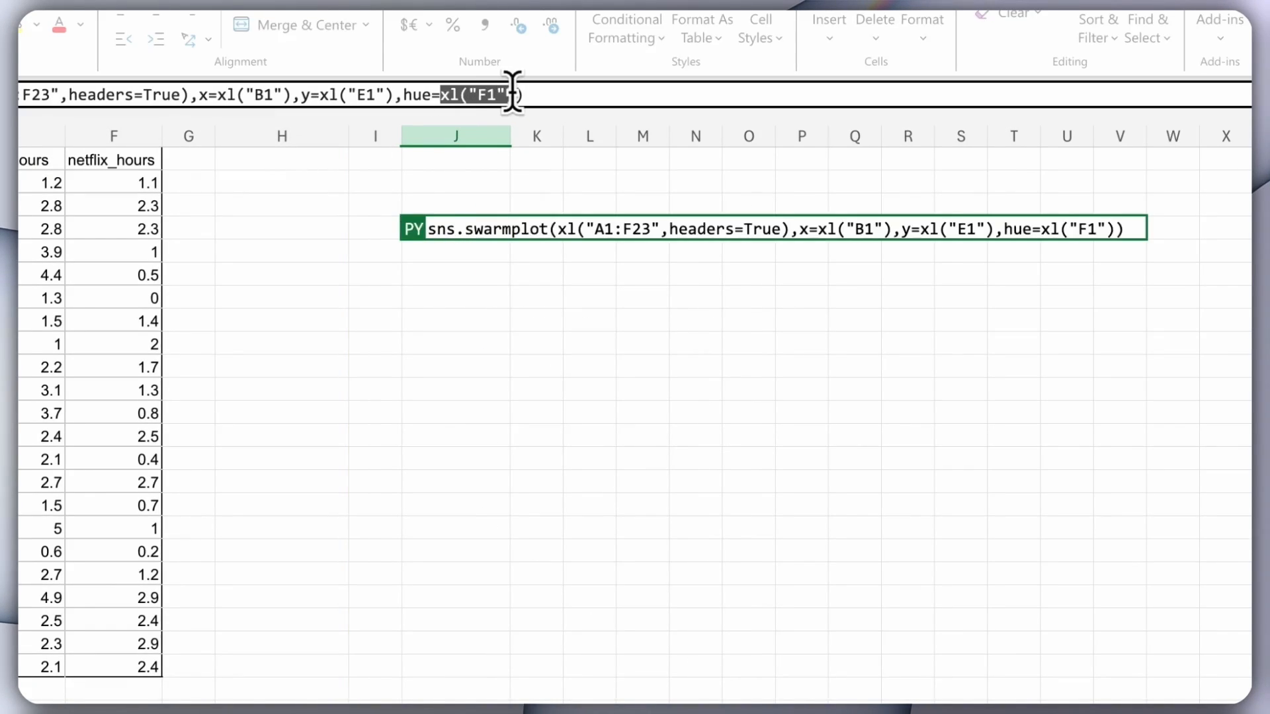
key("BackSpace")
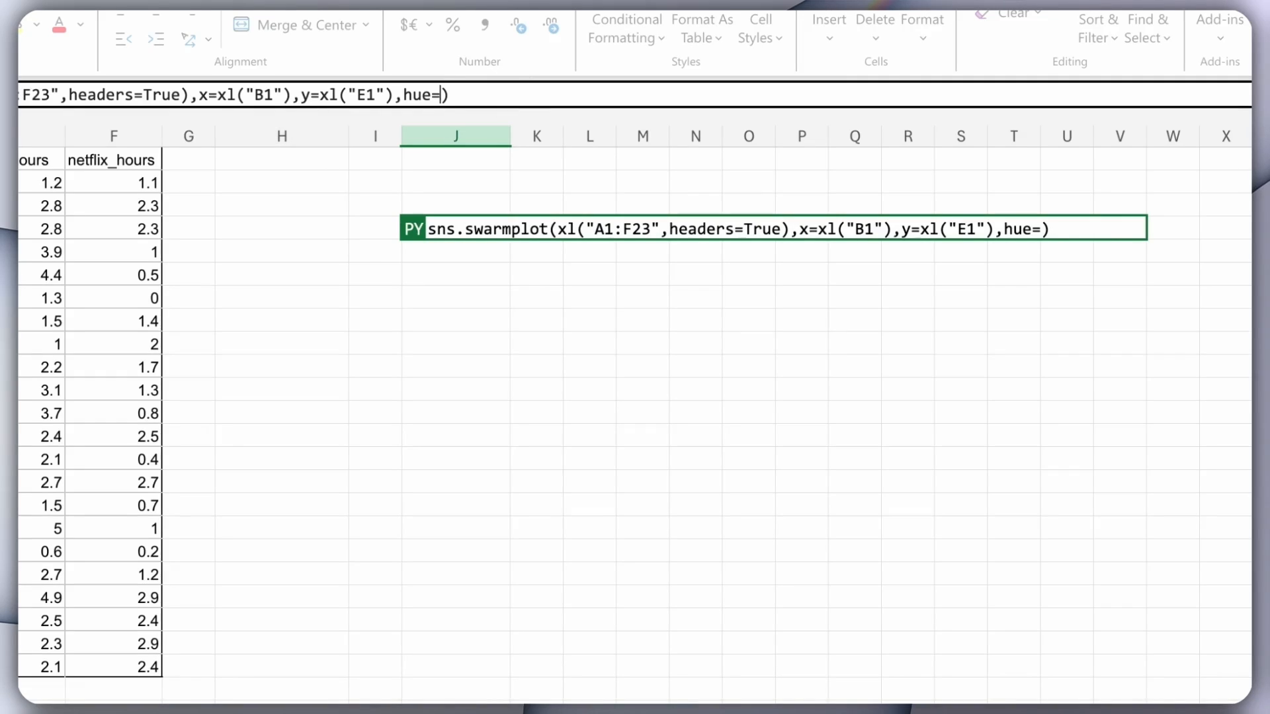
type("xl(\"C1\")")
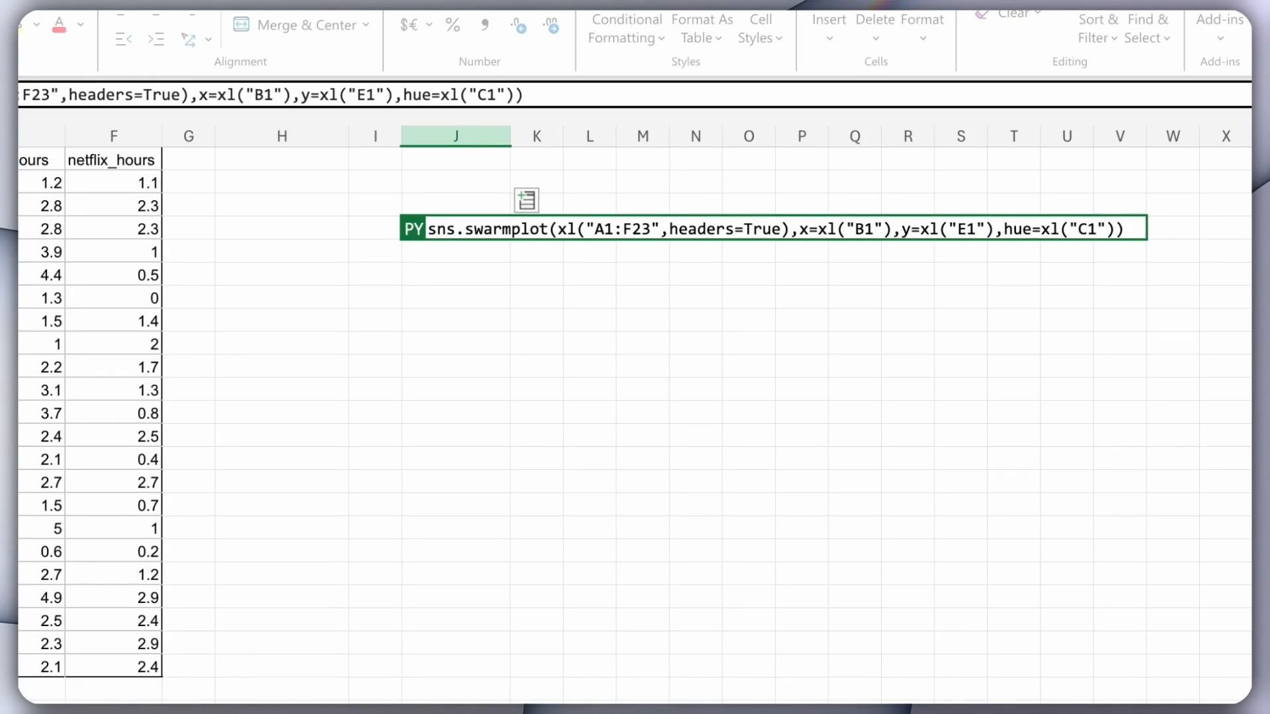
key("ctrl+Return")
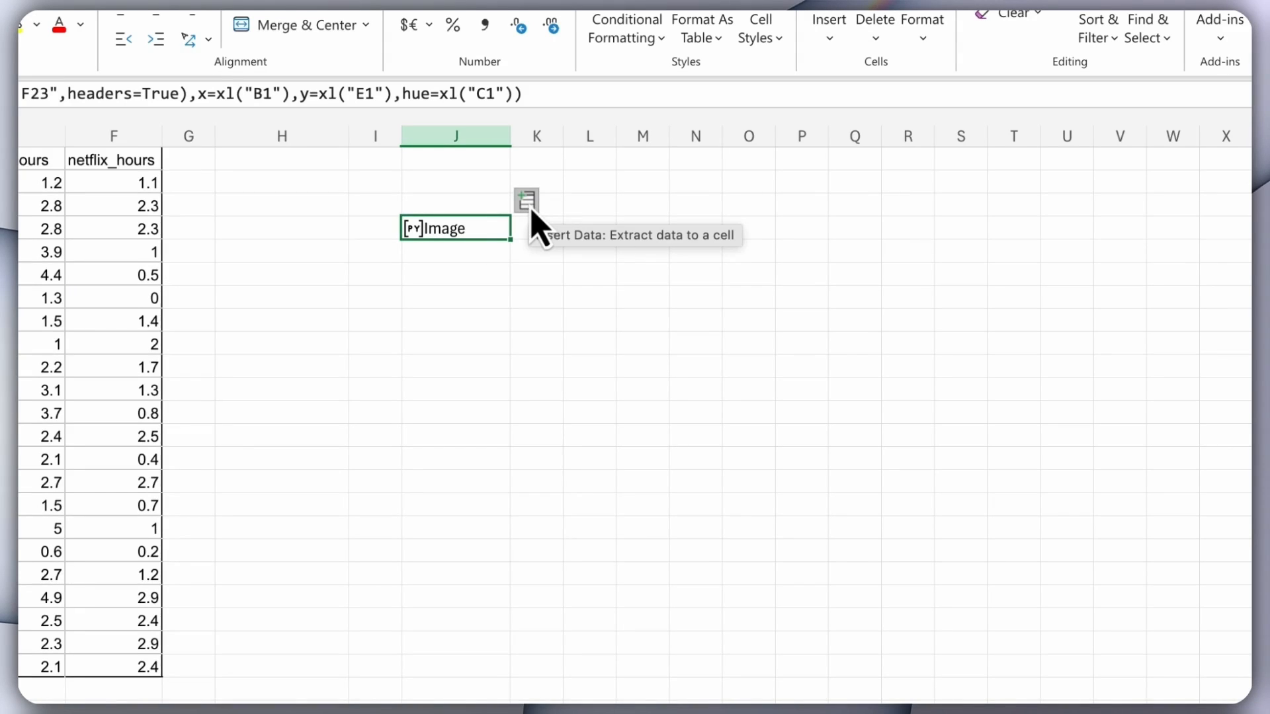
Preview the gender-coloured swarm plot from J4 and enlarge the preview to examine its points and legend
right_click(490, 227)
left_click(615, 712)
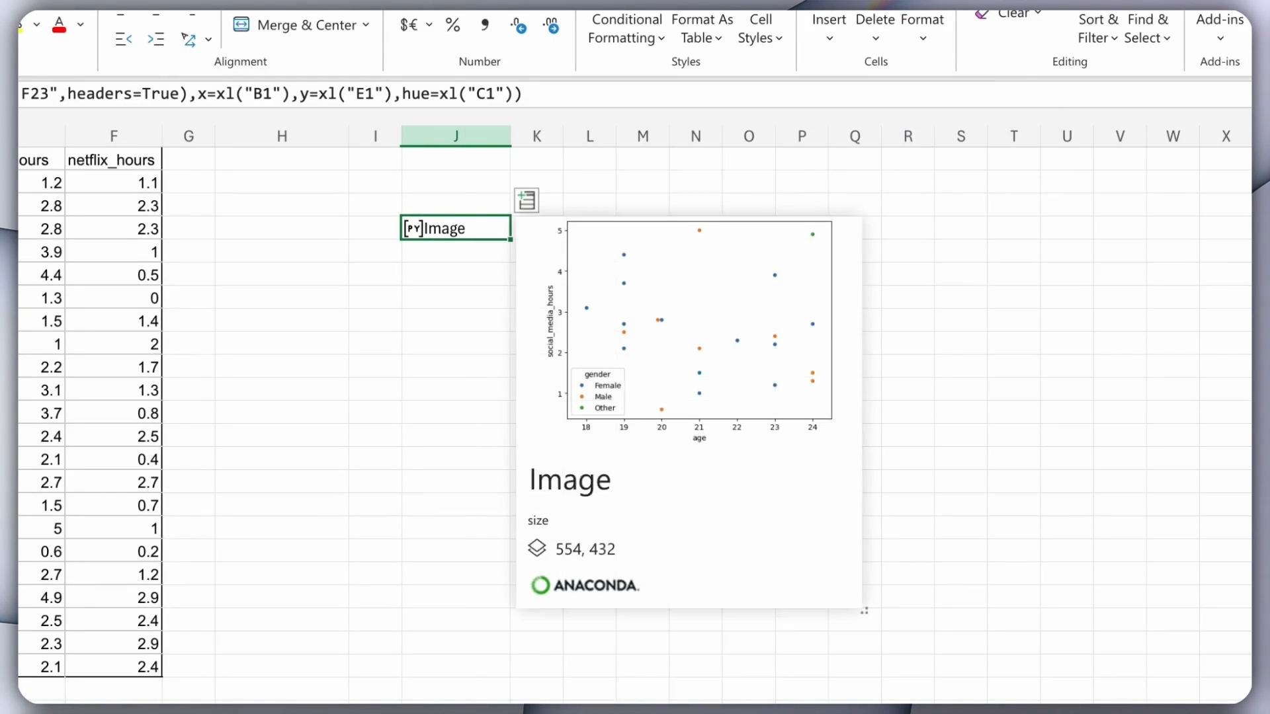
left_click(702, 384)
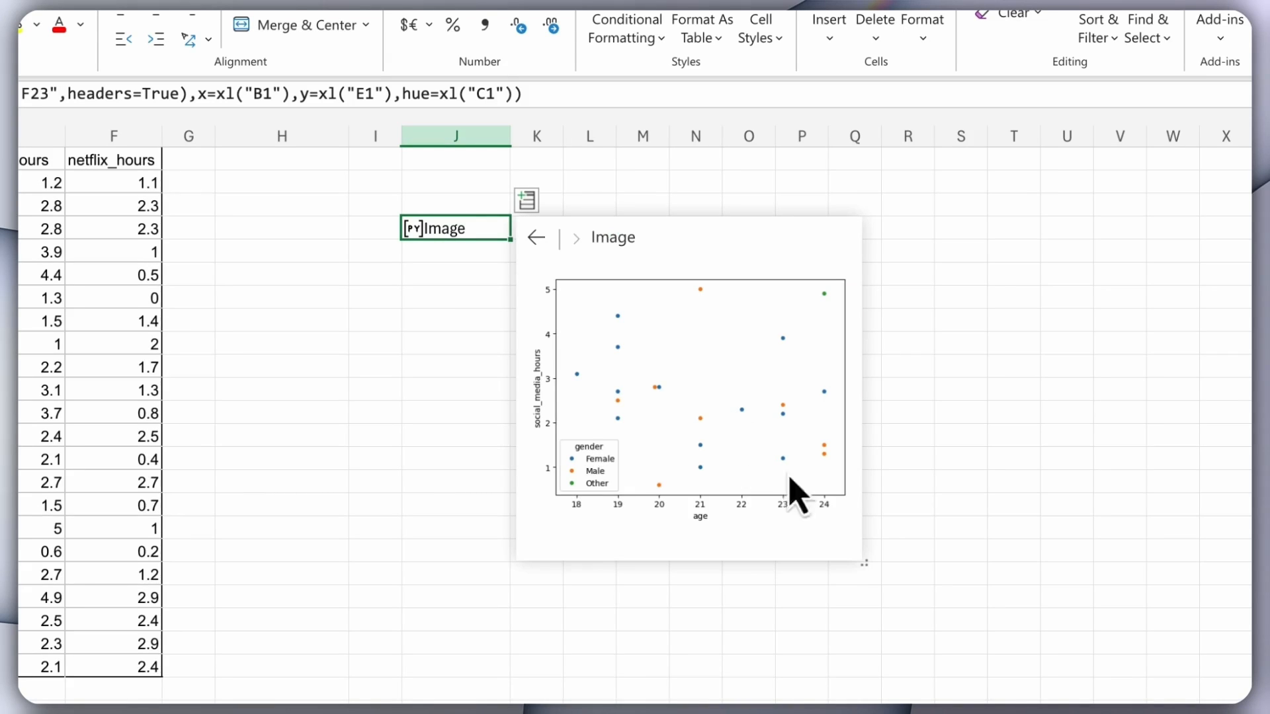
left_click_drag(848, 551, 1244, 701)
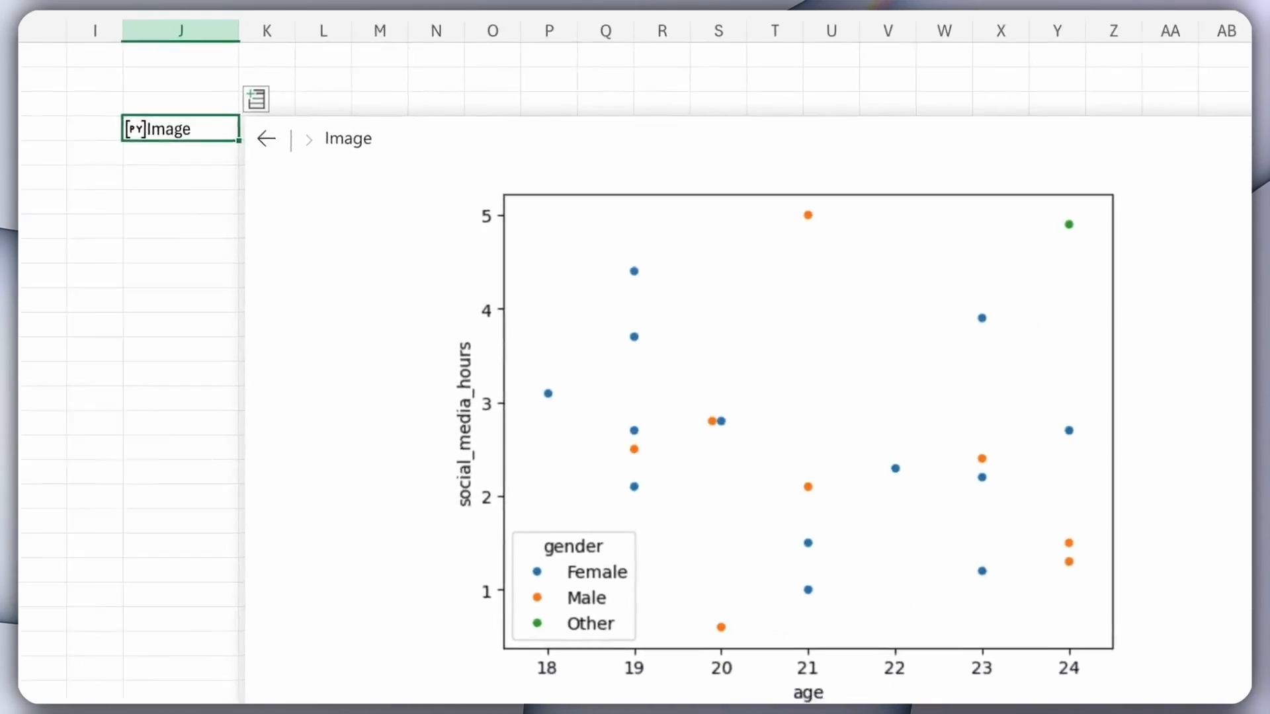